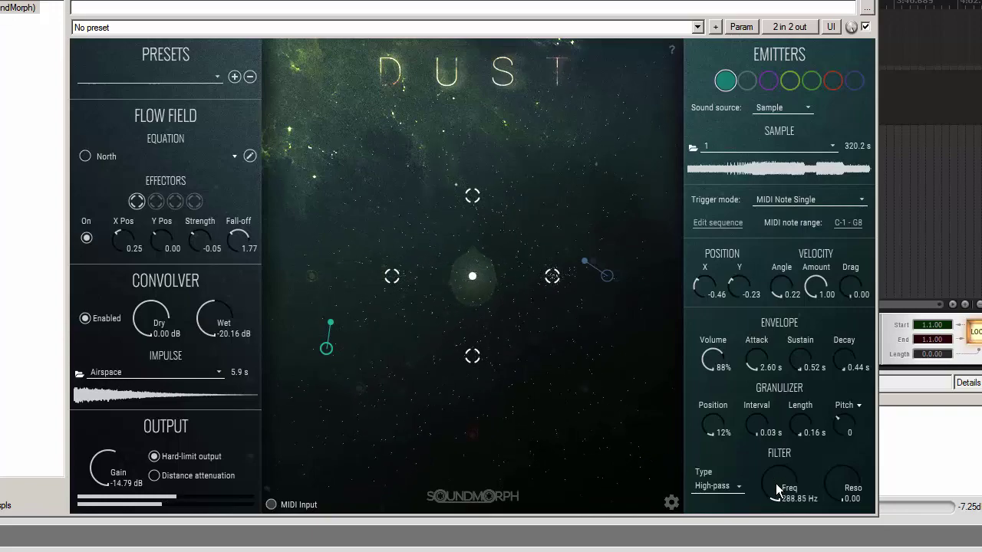
Step: Set the teal emitter's filter resonance to 0.60 and its envelope volume to 100%
left_click_drag(848, 489, 849, 372)
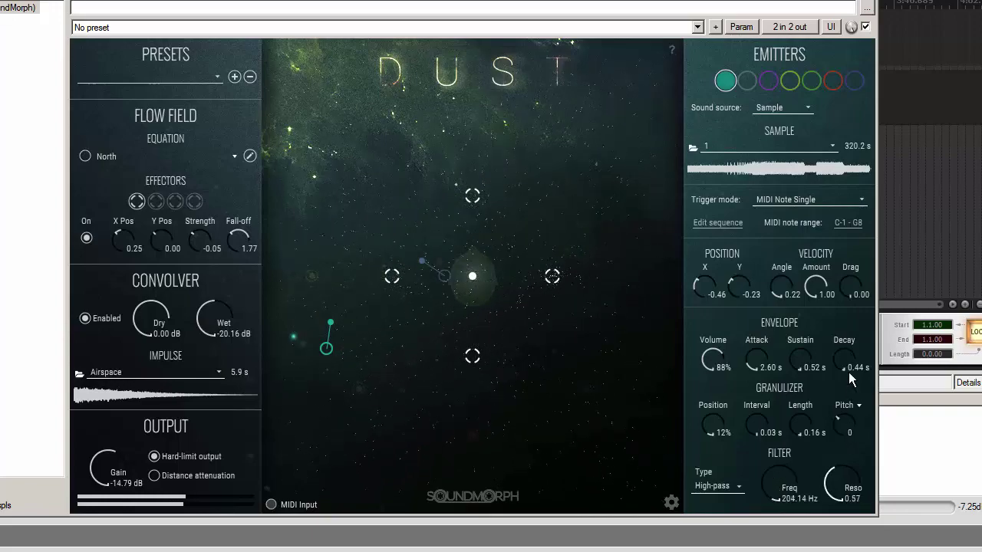
left_click_drag(715, 349, 714, 319)
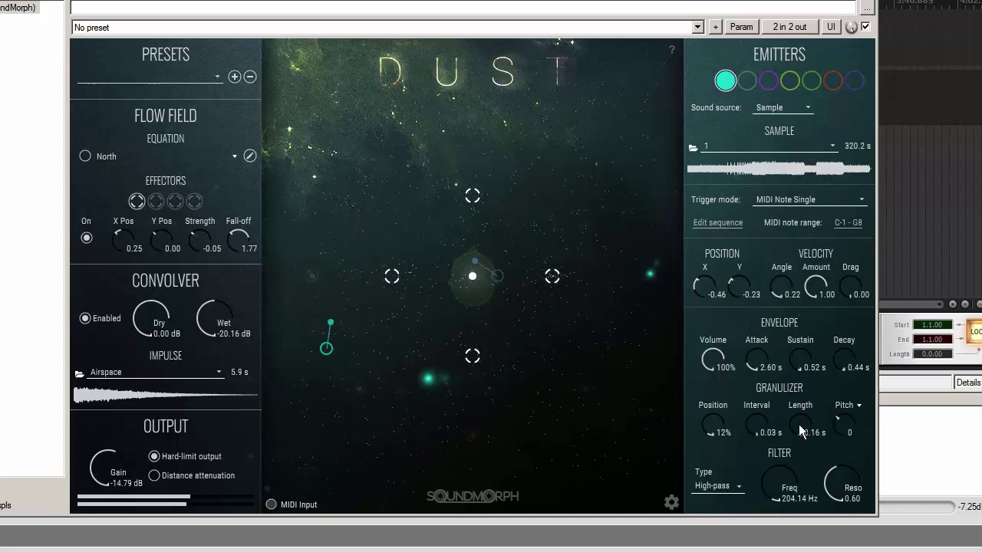
Step: Raise the teal emitter's grain length to 0.73 s and lower its high-pass filter frequency to 147.87 Hz
scroll(799, 424, "up", 3)
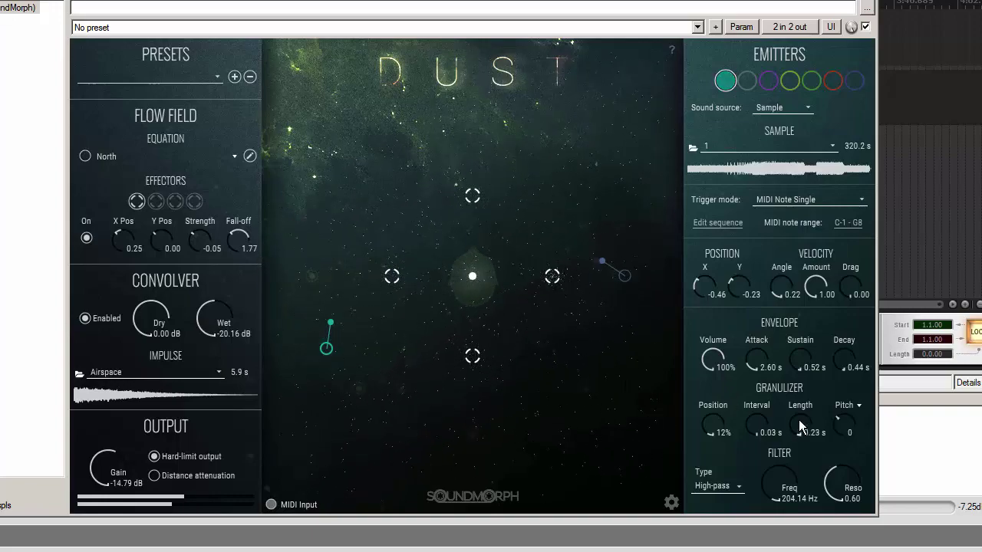
left_click_drag(799, 426, 800, 393)
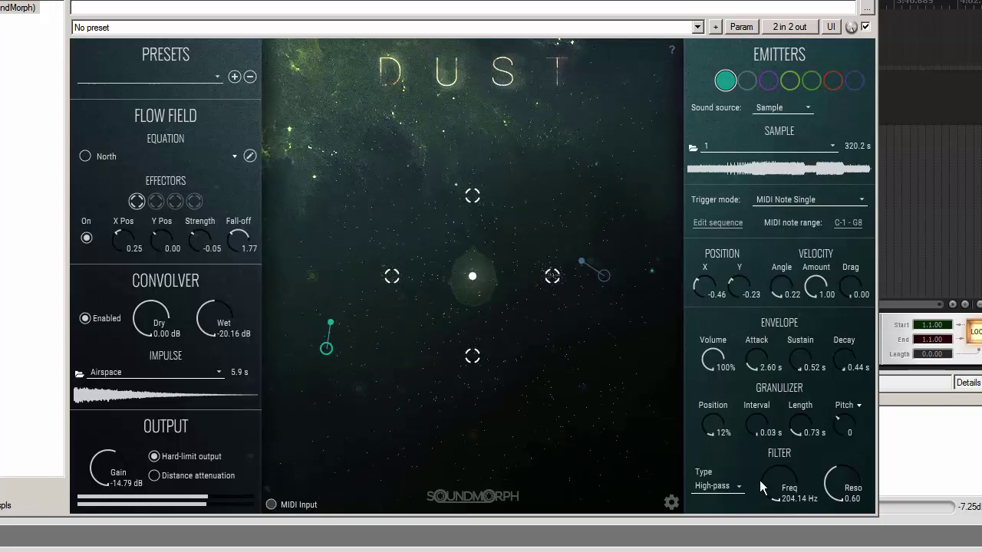
scroll(778, 485, "down", 5)
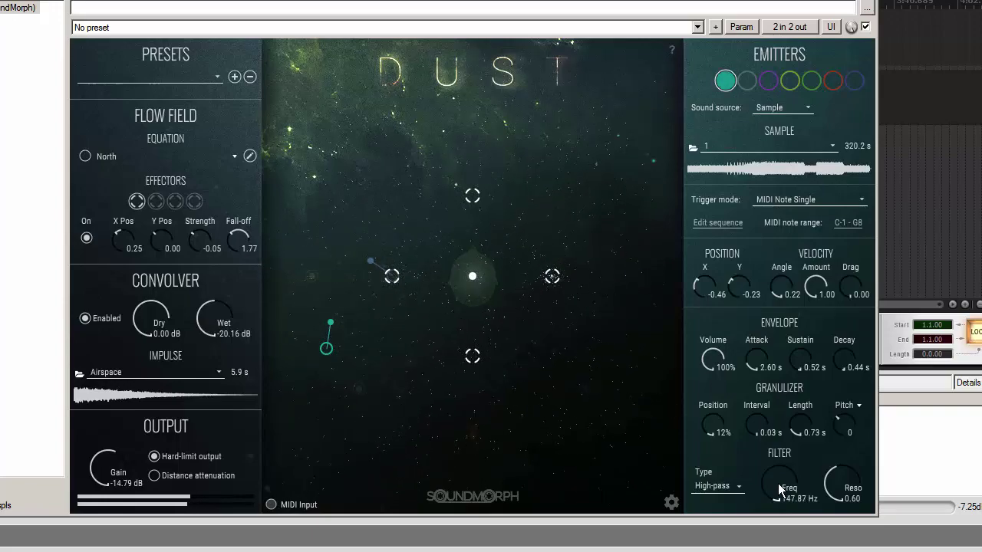
scroll(777, 484, "up", 3)
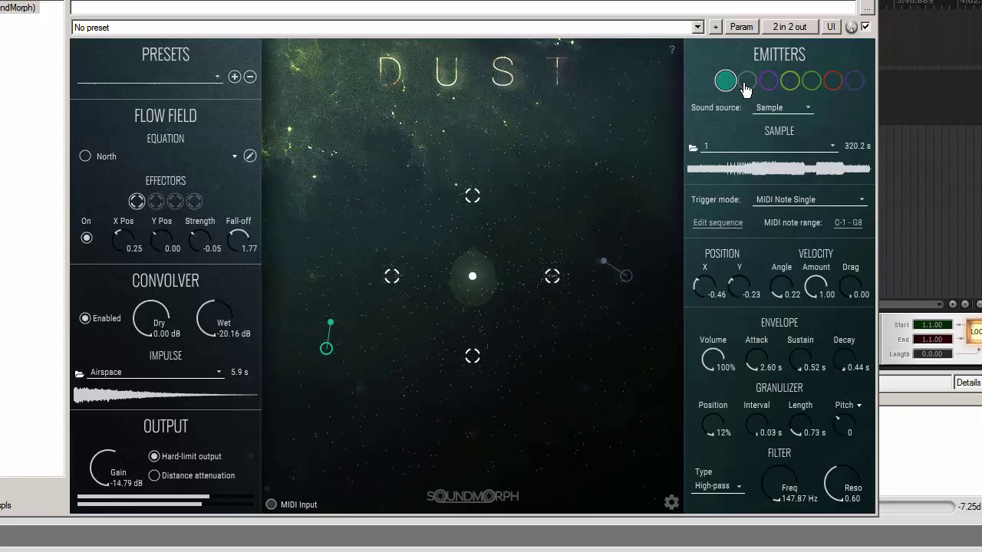
Step: Select the dark blue emitter and lower its envelope volume to 25%
mouse_move(724, 85)
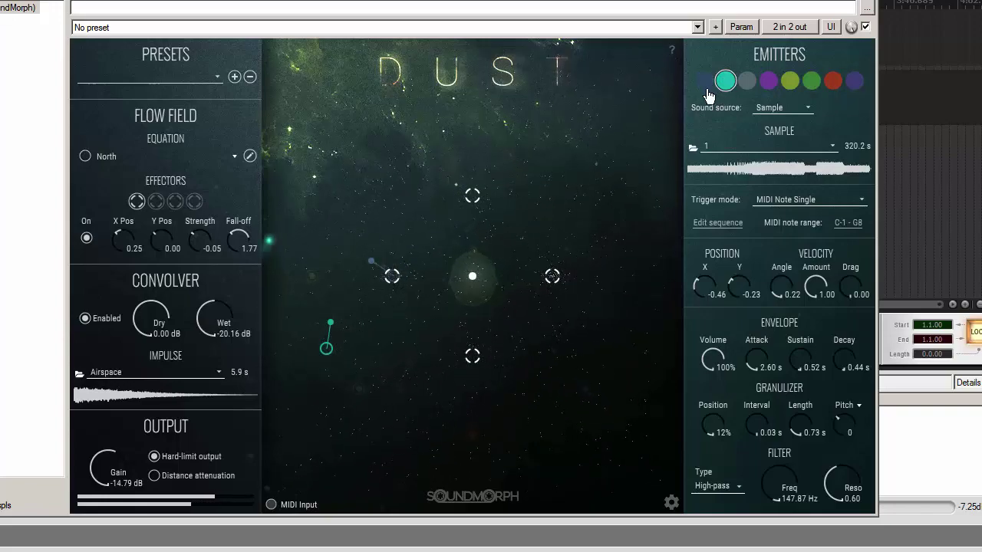
left_click(705, 83)
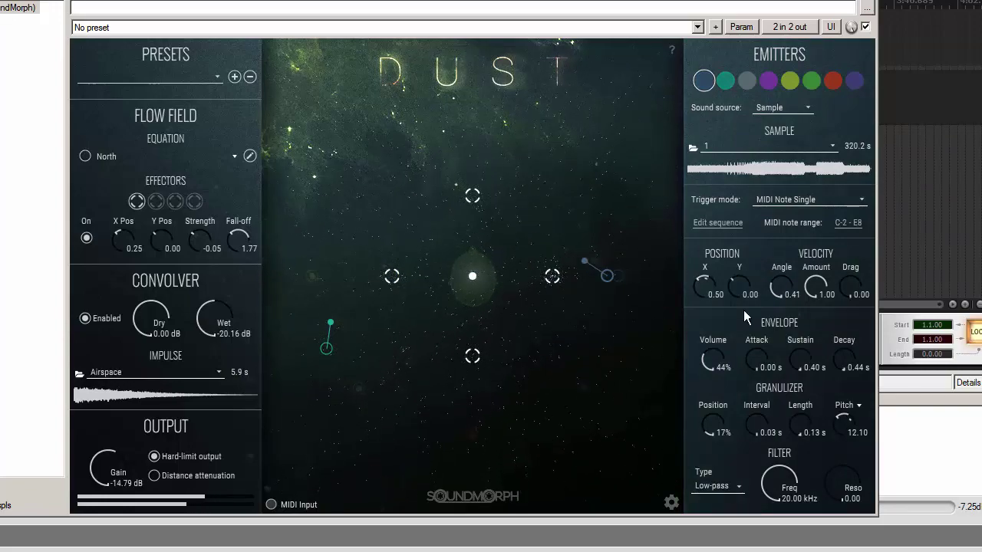
left_click_drag(705, 380, 705, 389)
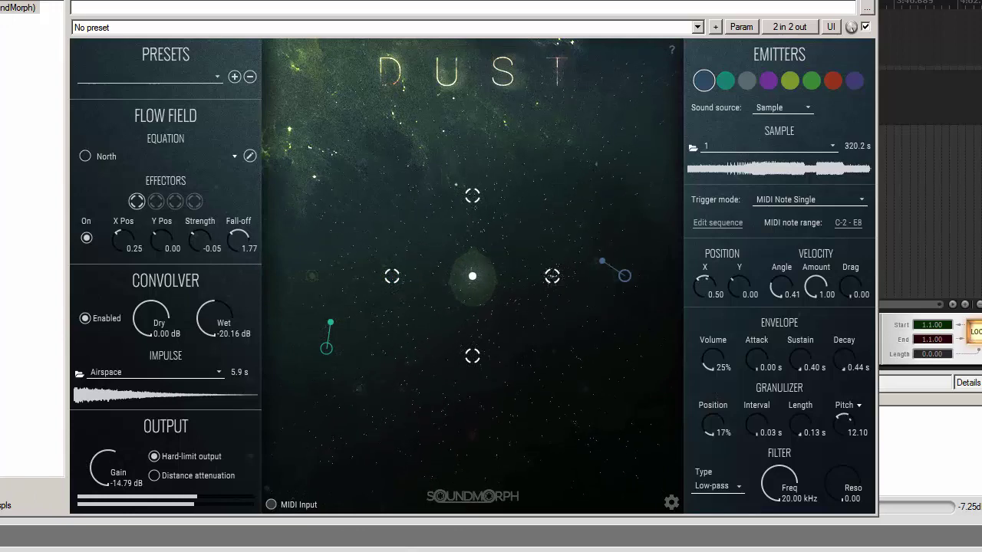
Step: Find smartEQlive (sonible) among all plugins with the filter "smart" and add it to the Dust track
left_click(19, 480)
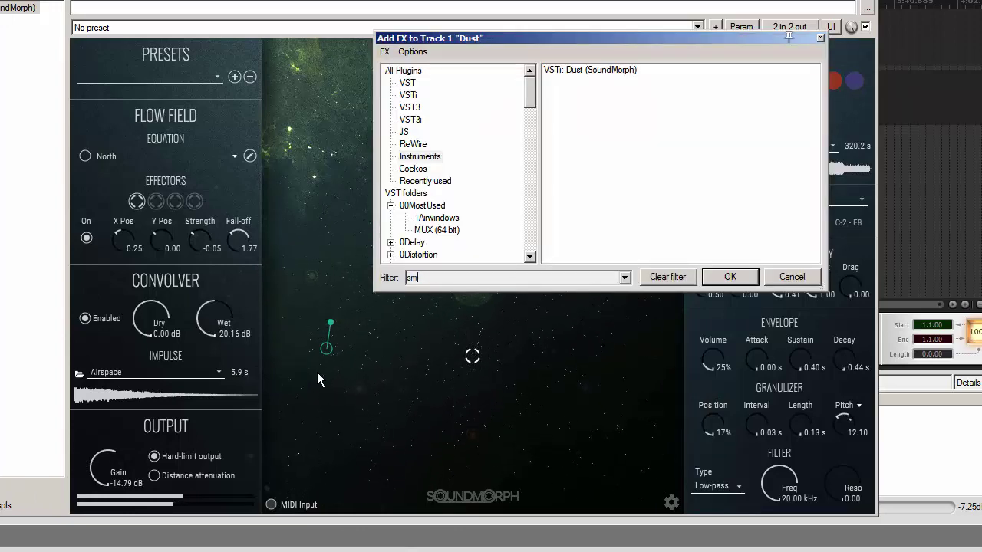
type("smart")
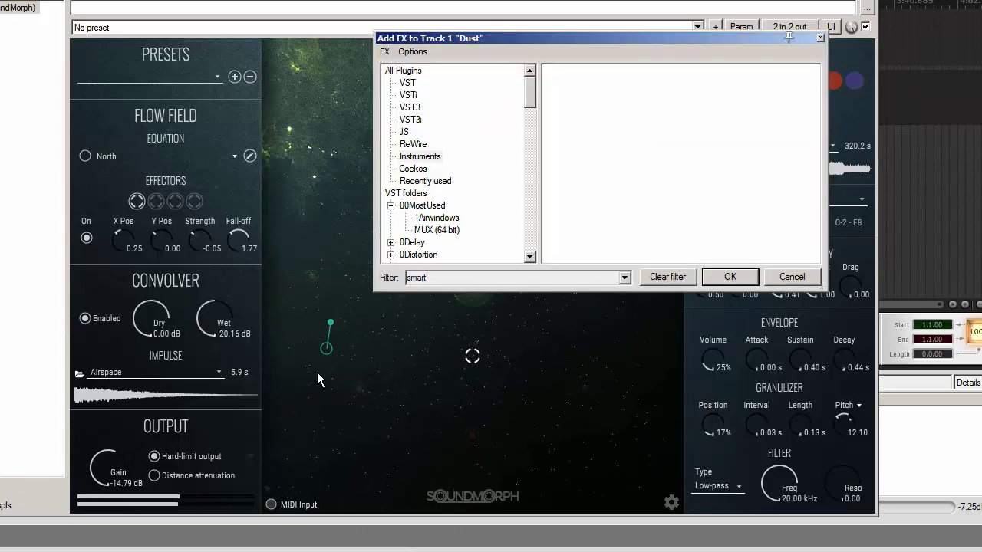
left_click(430, 76)
left_click(413, 70)
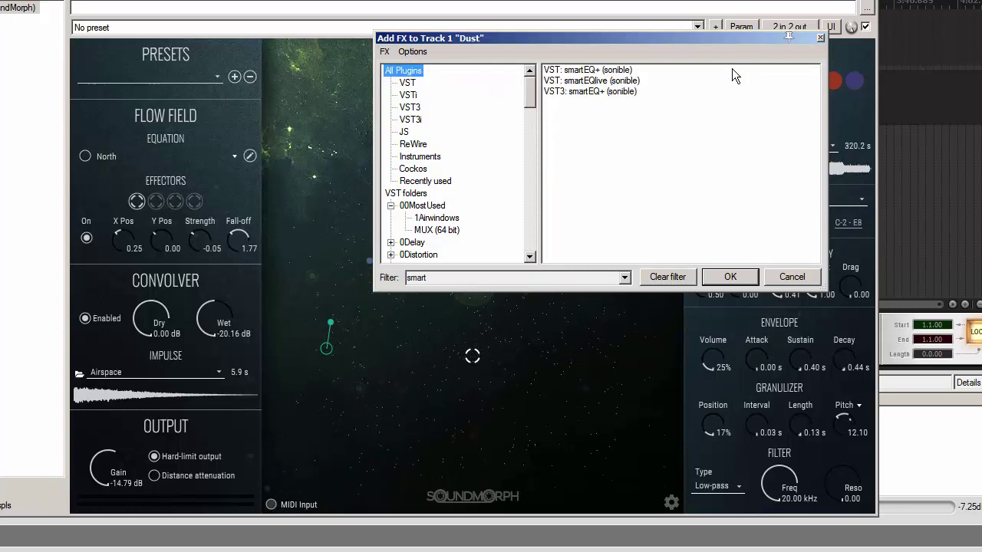
left_click(619, 81)
left_click(712, 278)
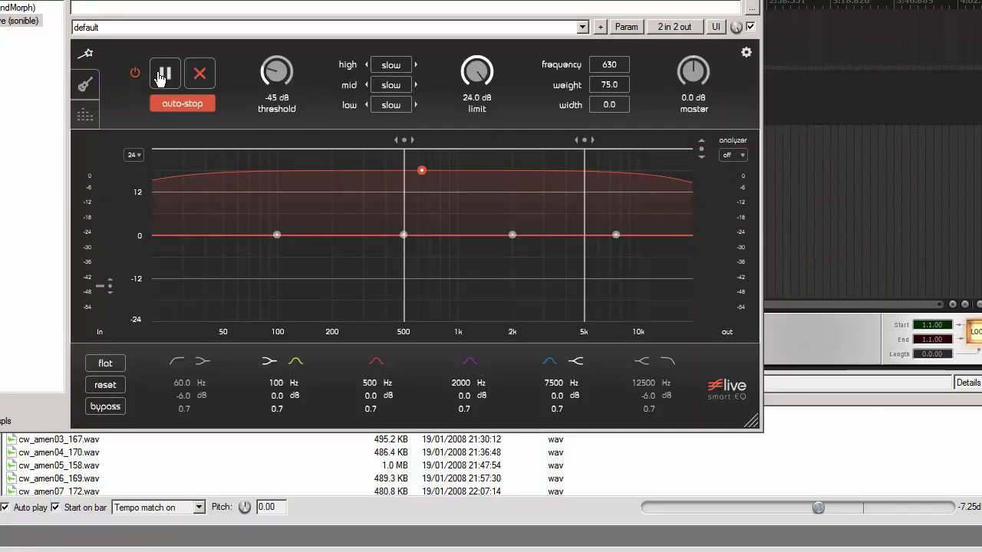
Step: Generate smartEQlive's automatic EQ curve and shape it with bands of 9.6 dB at 1206 Hz and -2.4 dB at 86.8 Hz
left_click(164, 74)
left_click(397, 138)
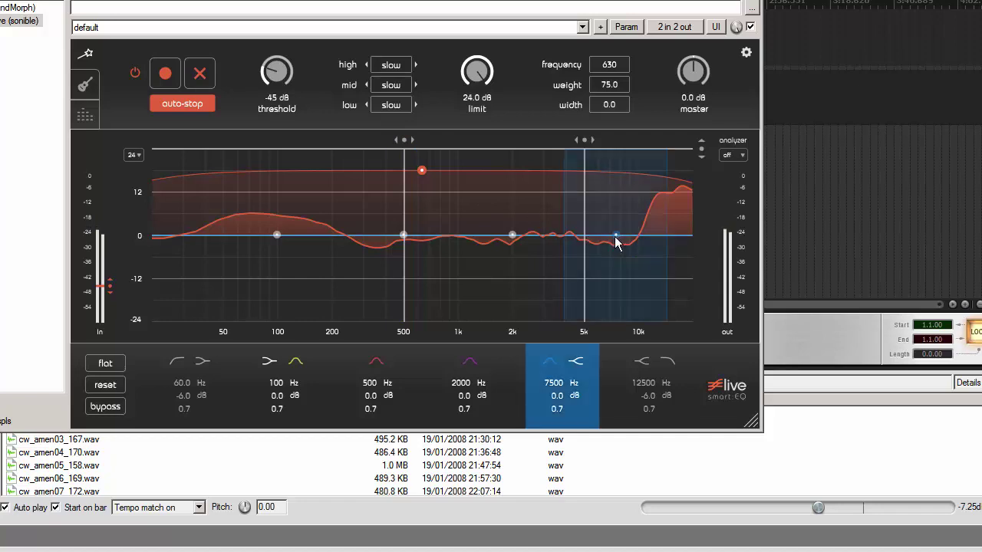
left_click_drag(512, 236, 471, 200)
mouse_move(278, 235)
left_mouse_down()
mouse_move(267, 257)
mouse_move(267, 245)
left_mouse_up()
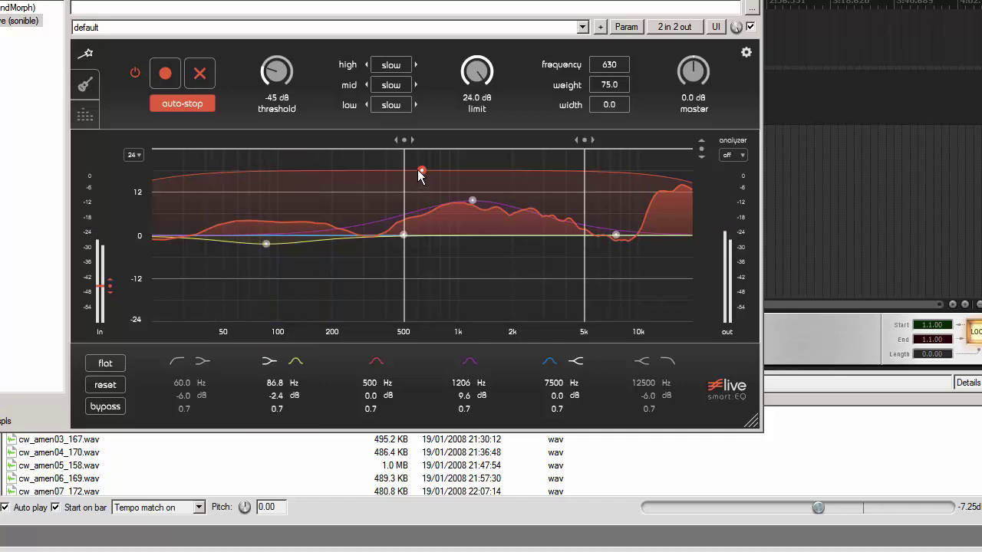
Step: Compare the sound with smartEQlive switched off and on, and lower its master gain to -2.3 dB
left_click(750, 28)
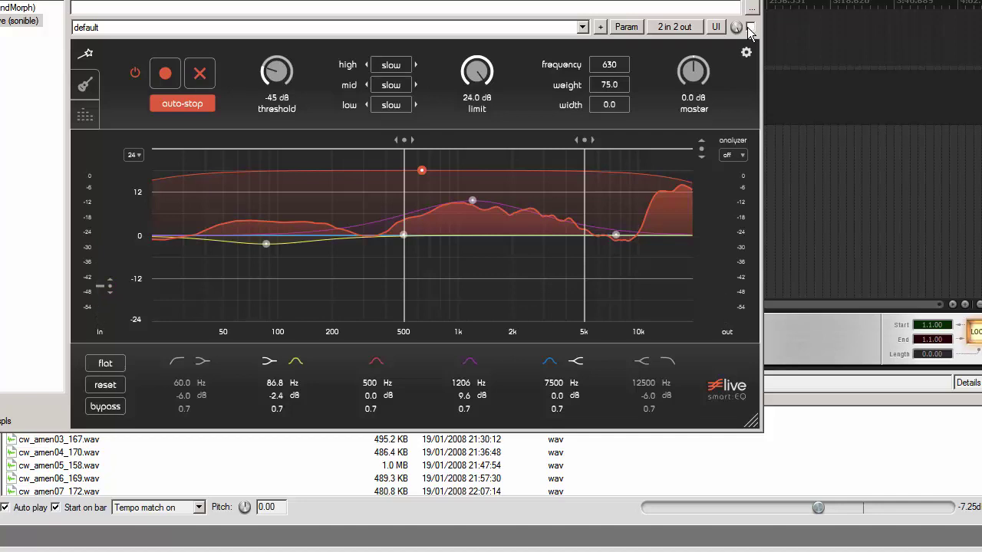
left_click(750, 28)
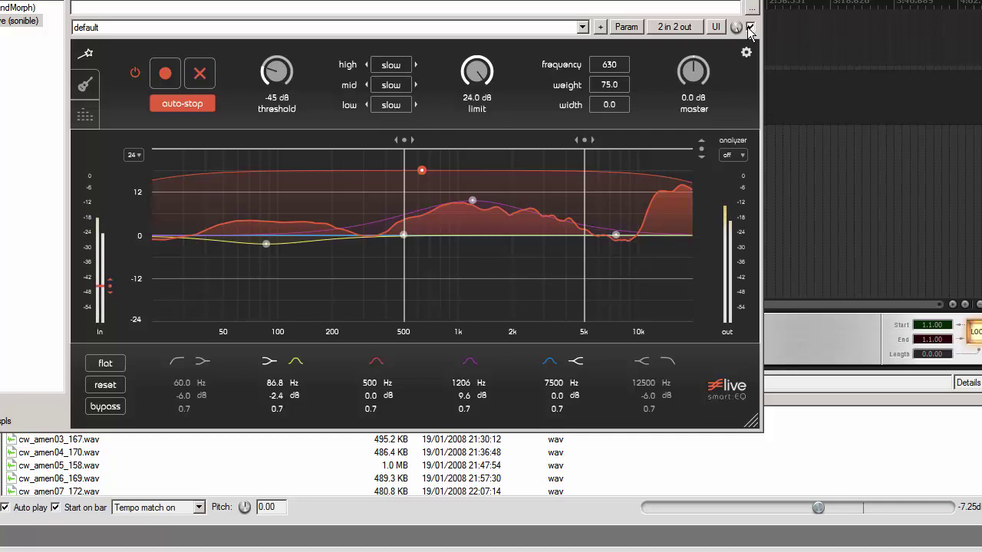
left_click_drag(693, 71, 697, 80)
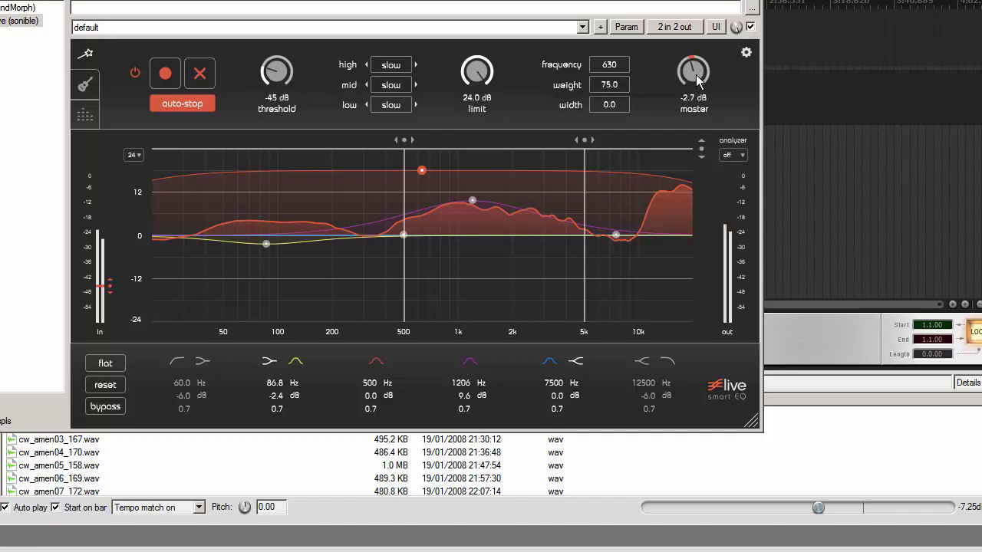
left_click_drag(697, 79, 697, 78)
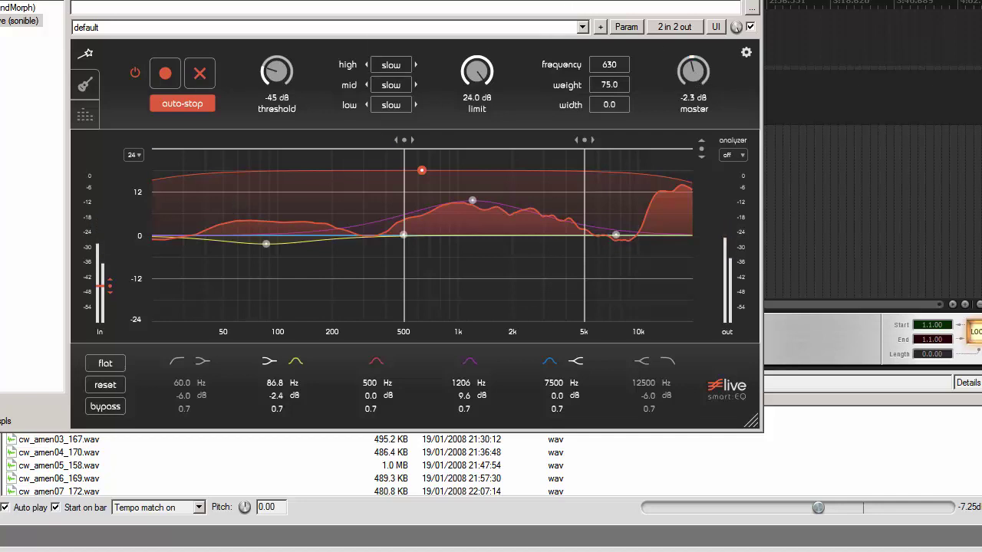
Step: Find Repro-5 (u-he) with the filter "repro" and add it to the Dust track
key("Insert")
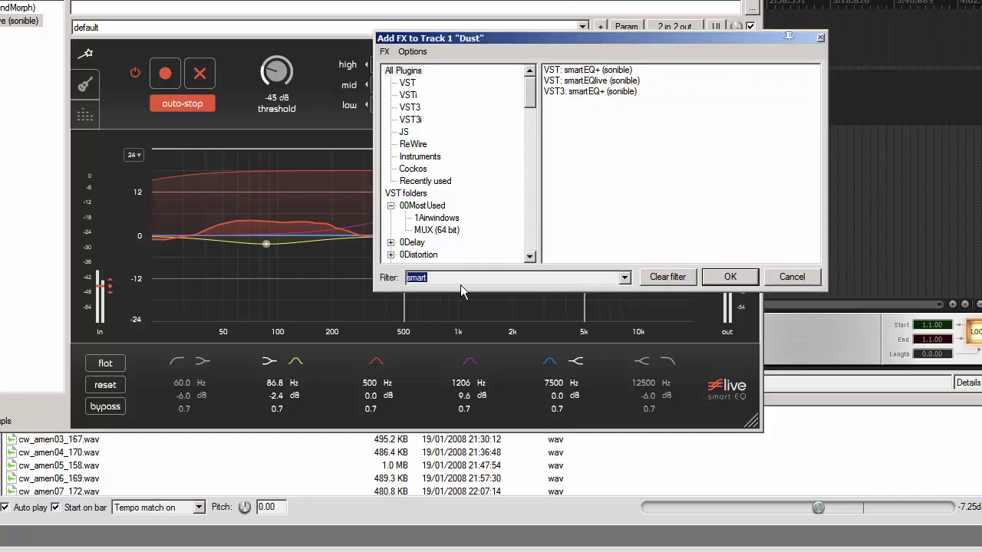
type("reptro")
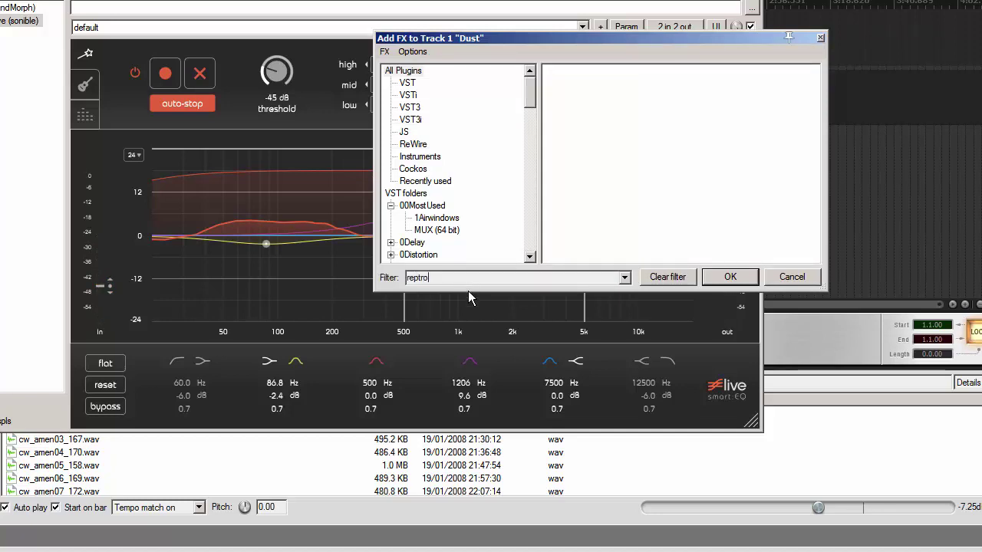
key("BackSpace")
key("BackSpace")
key("BackSpace")
type("r")
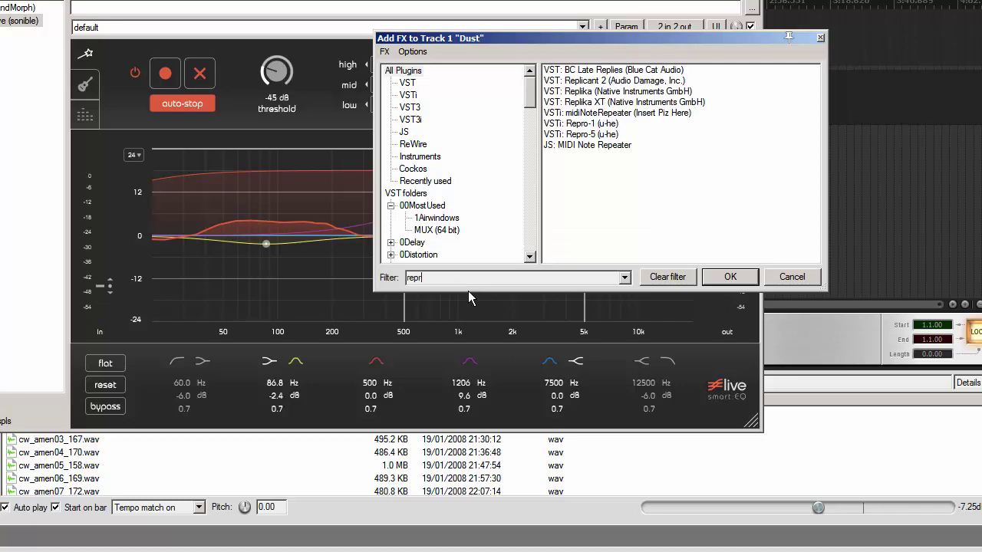
type("o")
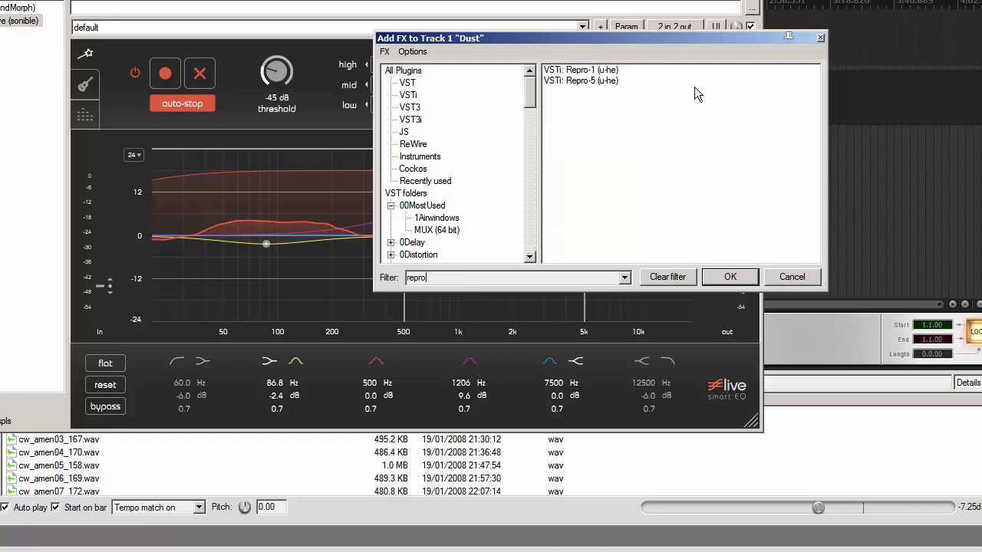
left_click(612, 80)
left_click(741, 280)
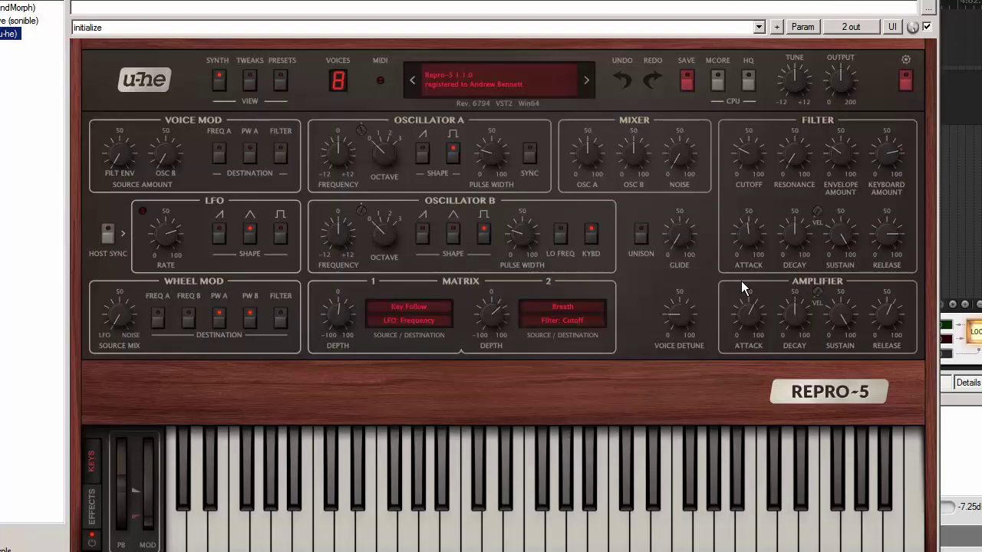
Step: Enable HQ and multicore processing in Repro-5 and load the Cor Anglais Solo preset
left_click(748, 79)
left_click(717, 79)
left_click(466, 95)
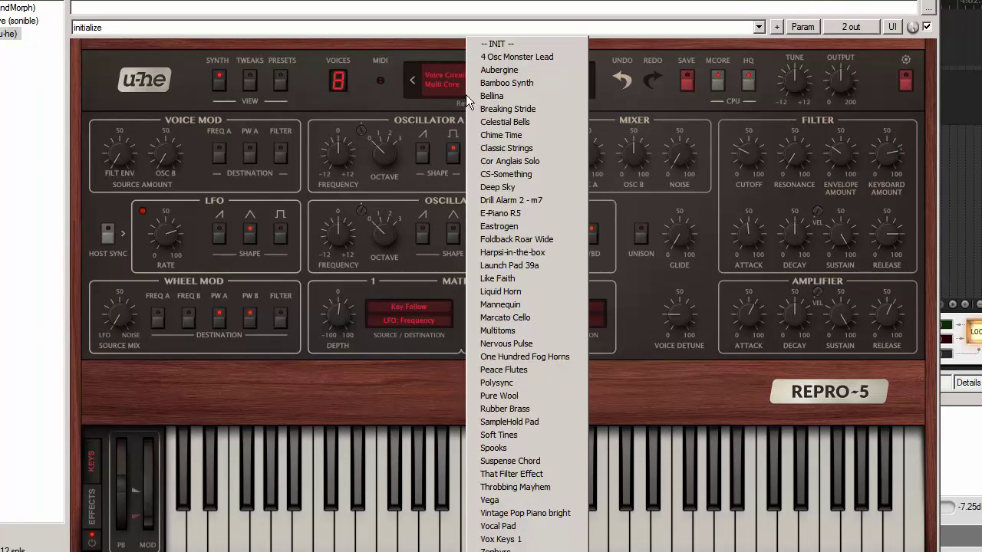
left_click(506, 158)
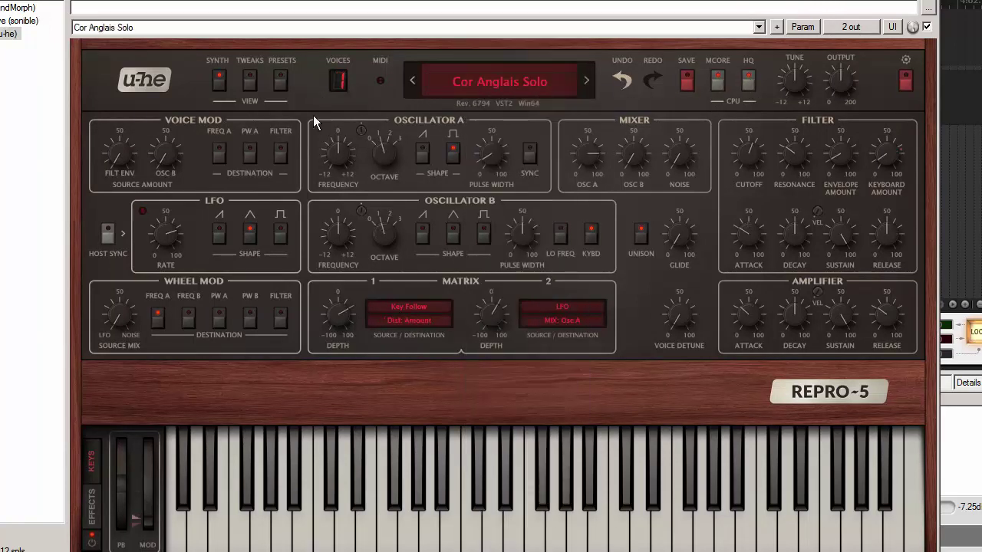
Step: Audition EH Octaves String Machine and EH Dark Emotion Pad from 09 Pads - Orchestral, and load EH Glassnight Pad
left_click(271, 81)
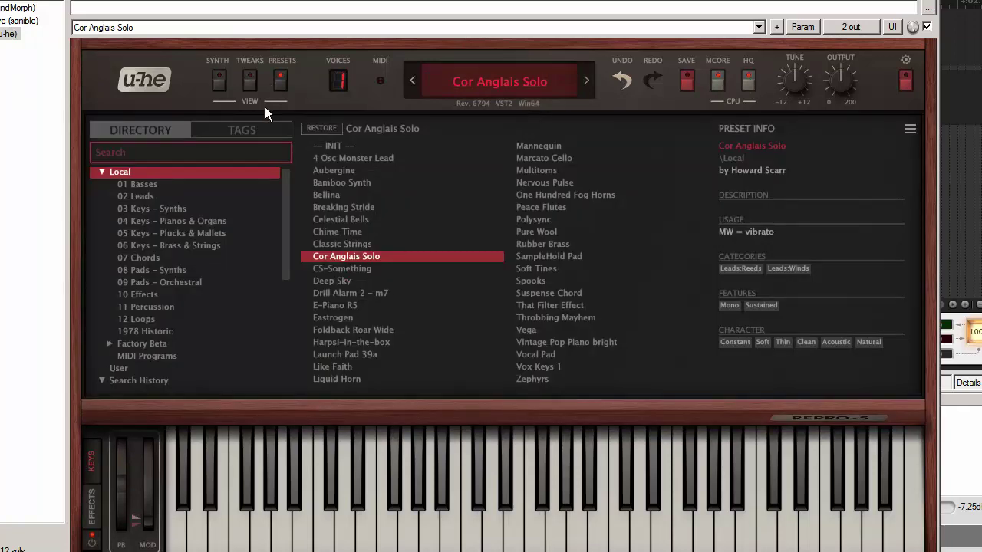
left_click(184, 282)
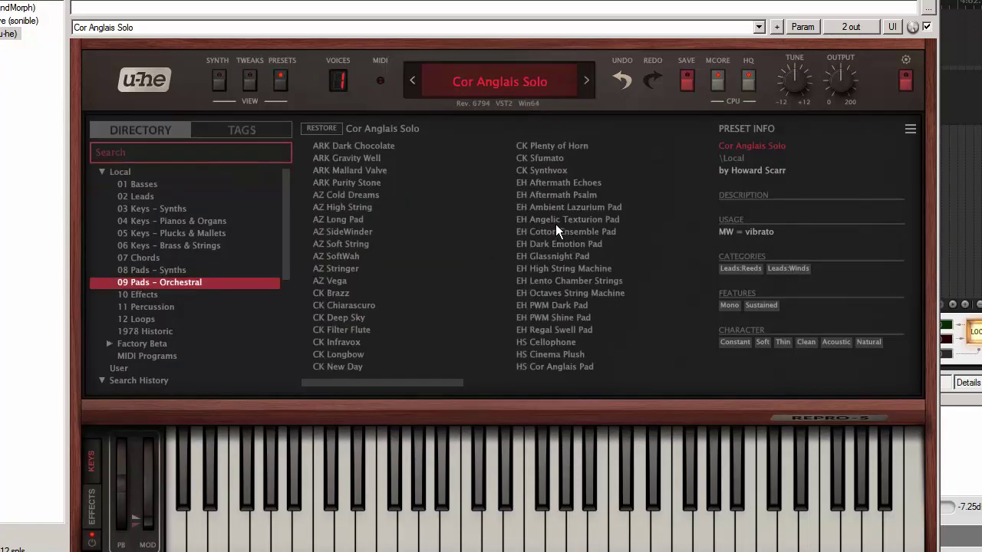
left_click(556, 300)
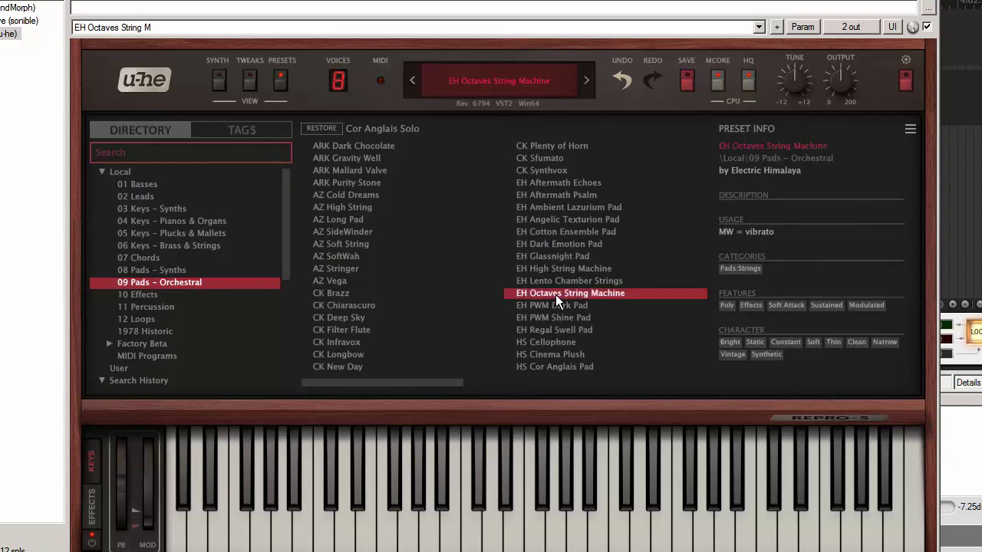
left_click(556, 247)
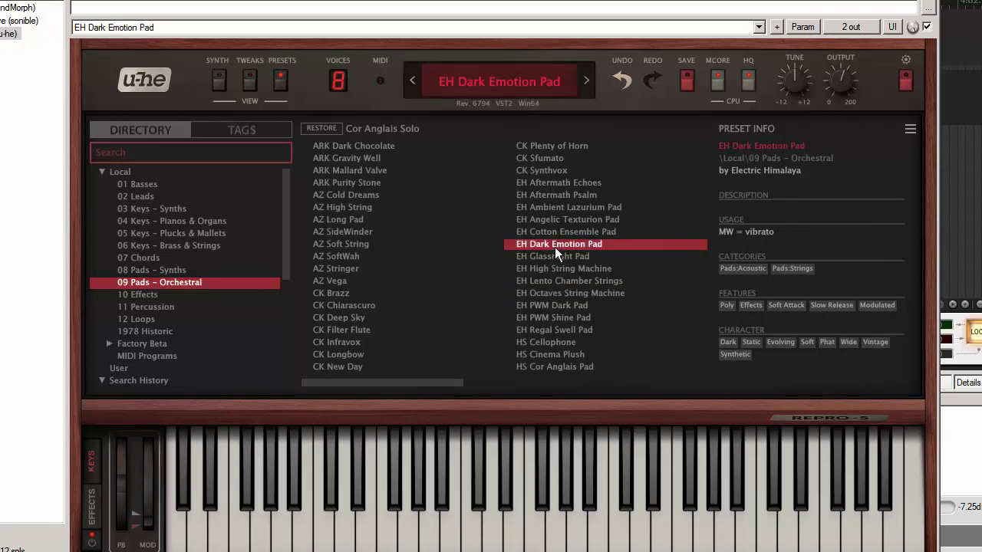
left_click(559, 261)
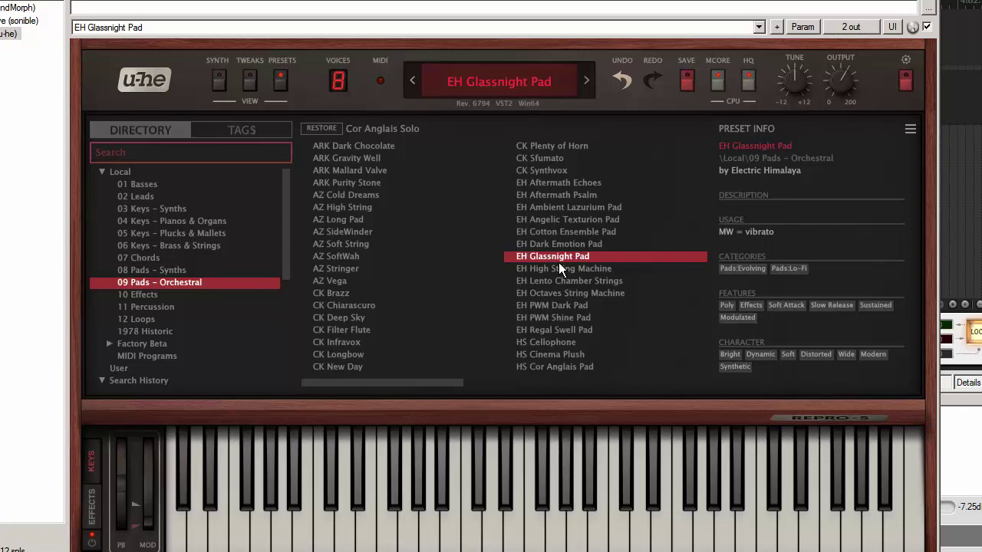
Step: Lower smartEQlive's master gain to -5.9 dB
left_click(23, 21)
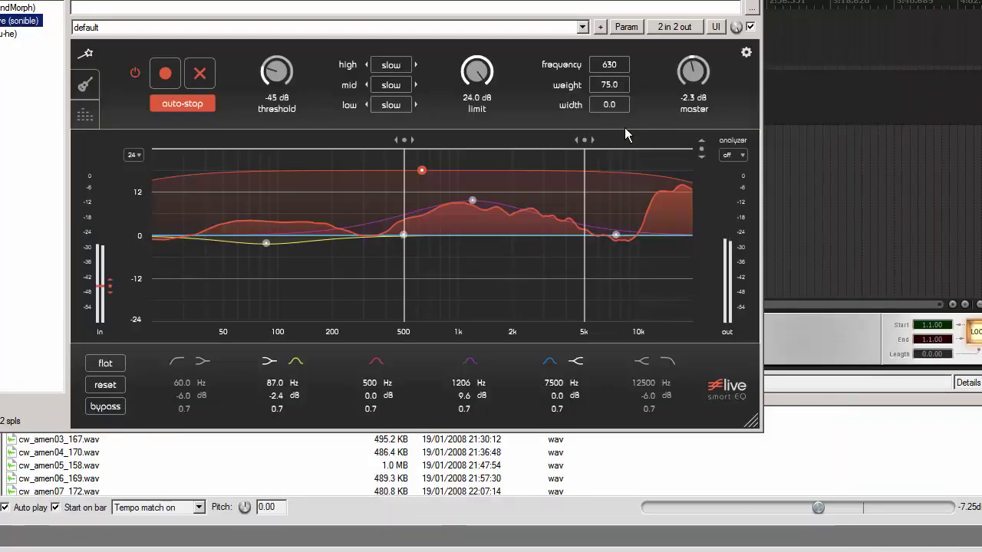
left_click_drag(695, 72, 693, 88)
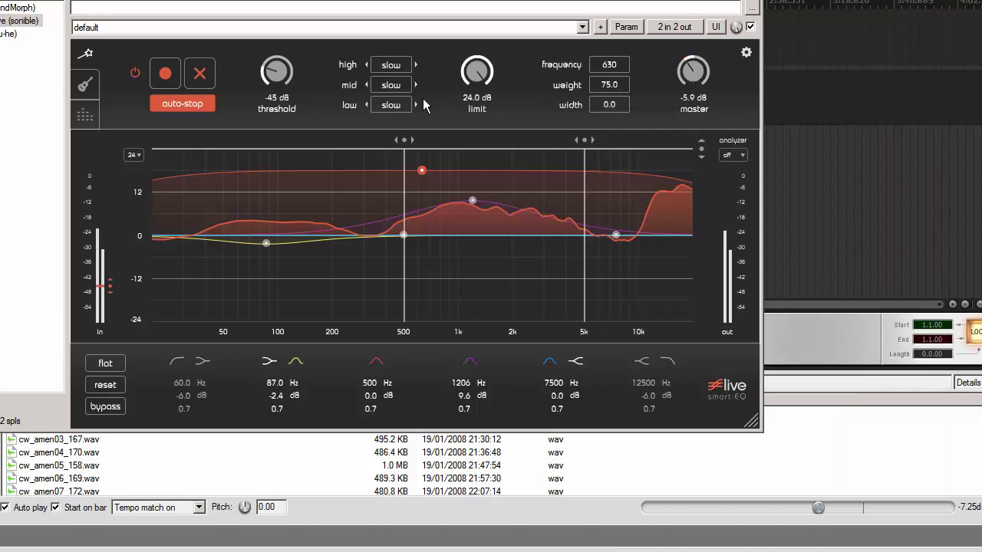
Step: Lower smartEQlive's master gain to -15.5 dB
left_click(3, 35)
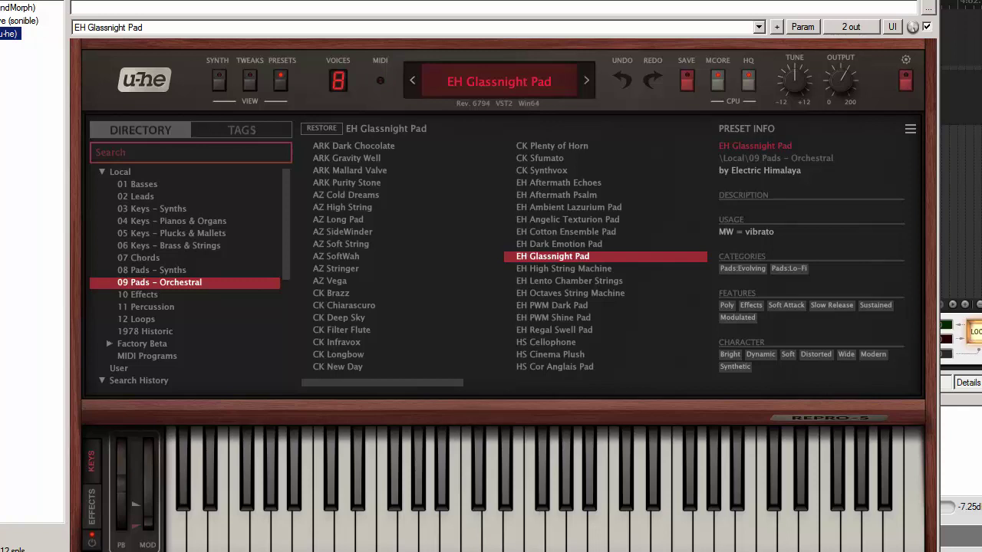
key("Up")
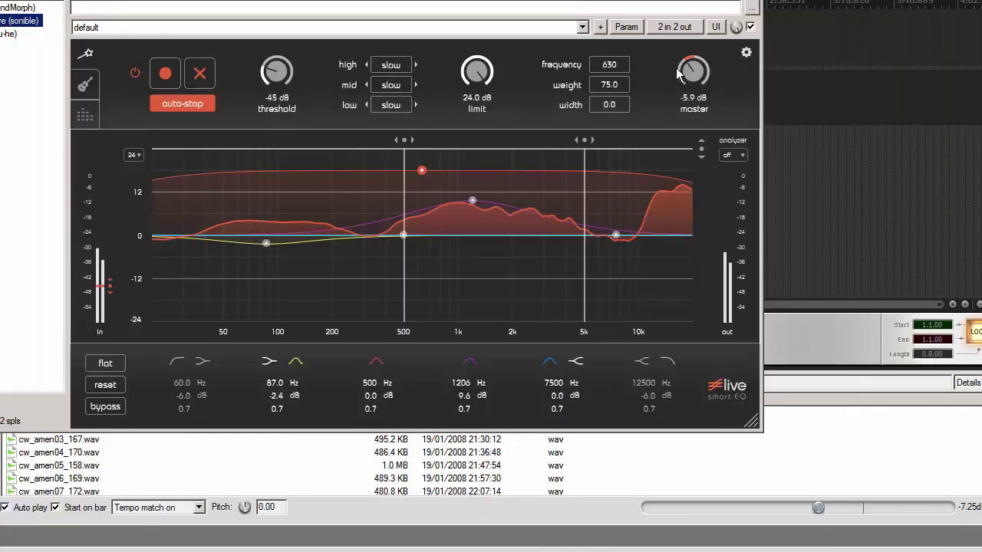
left_click_drag(679, 98, 681, 112)
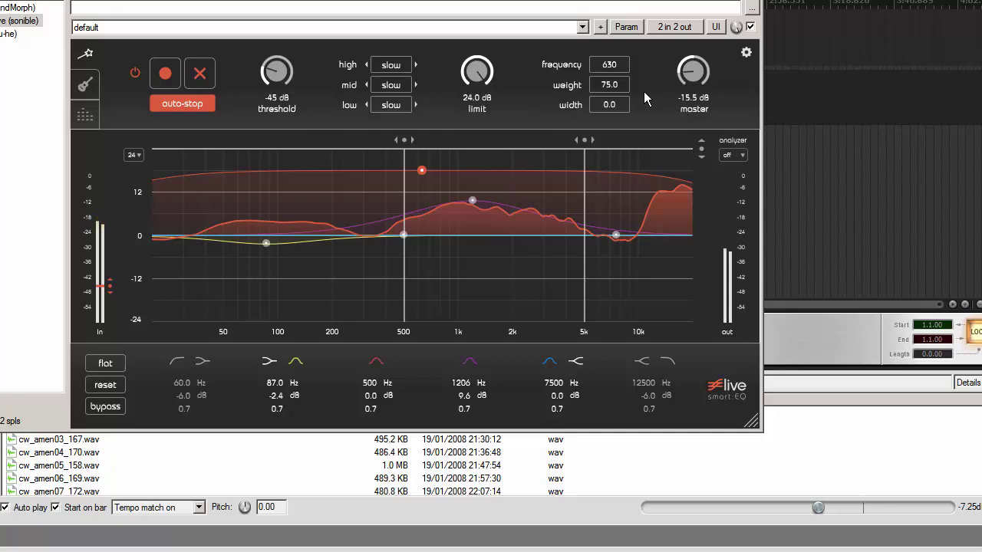
Step: Load EH PWM Dark Pad in Repro-5 and try master tune settings including 3.40, 4.40 and 1.80
key("Down")
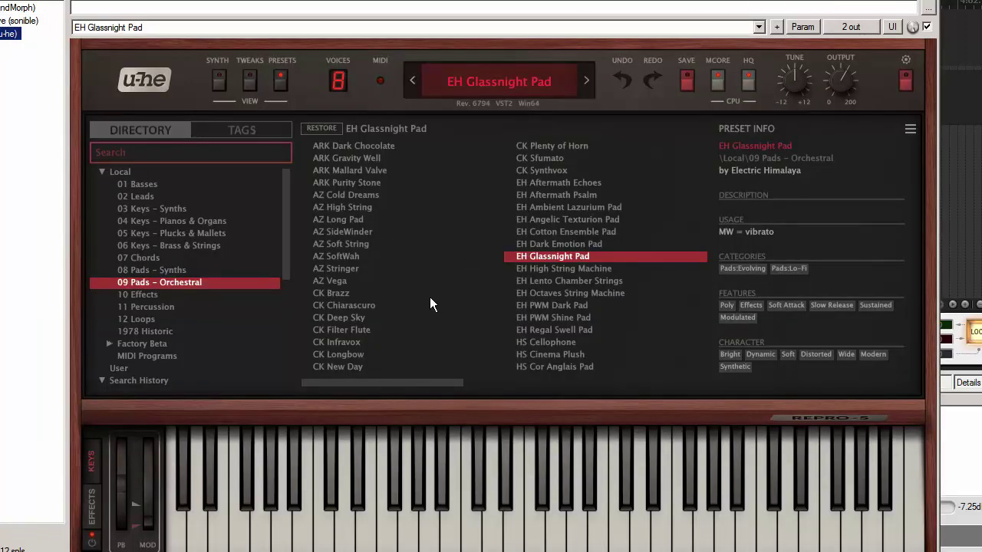
left_click(567, 304)
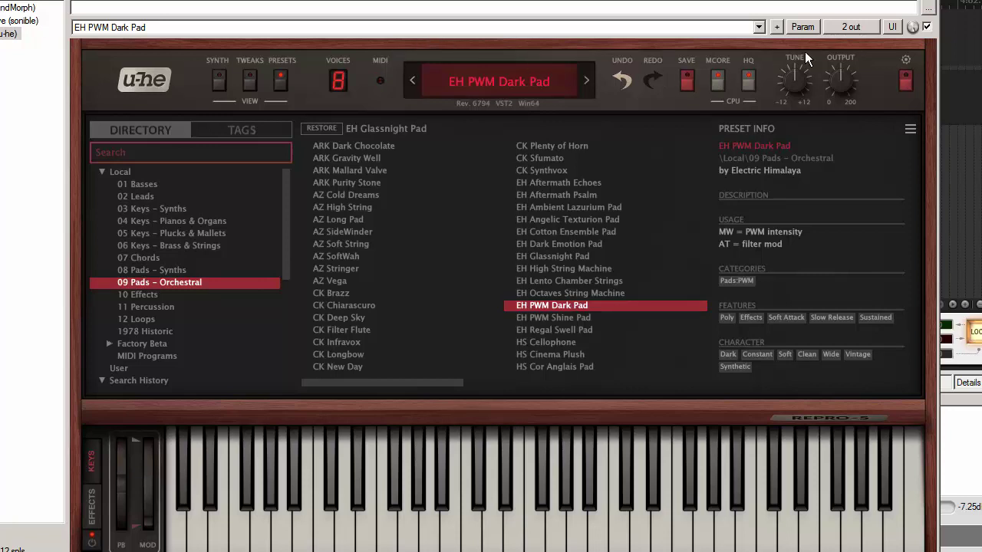
left_click_drag(795, 78, 800, 71)
mouse_move(808, 89)
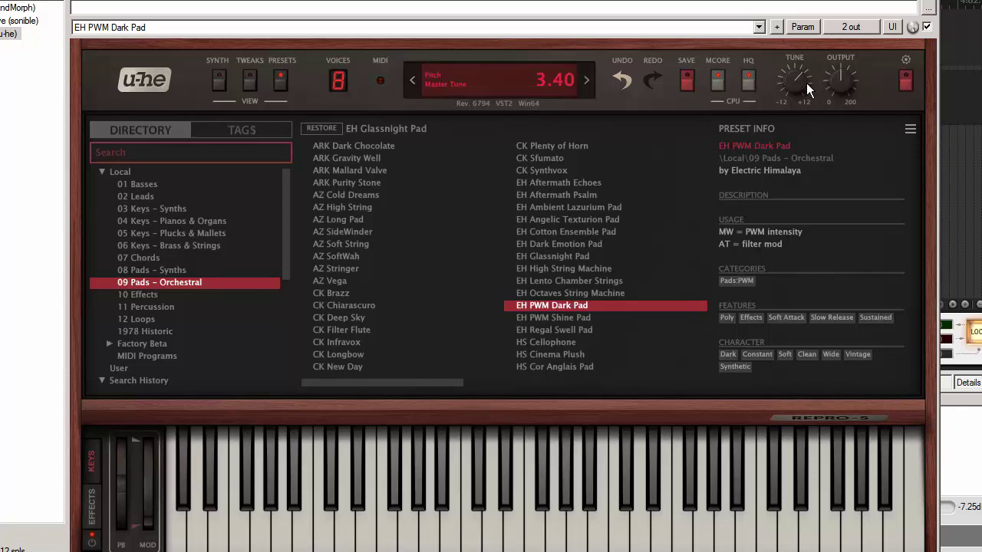
scroll(800, 83, "up", 3)
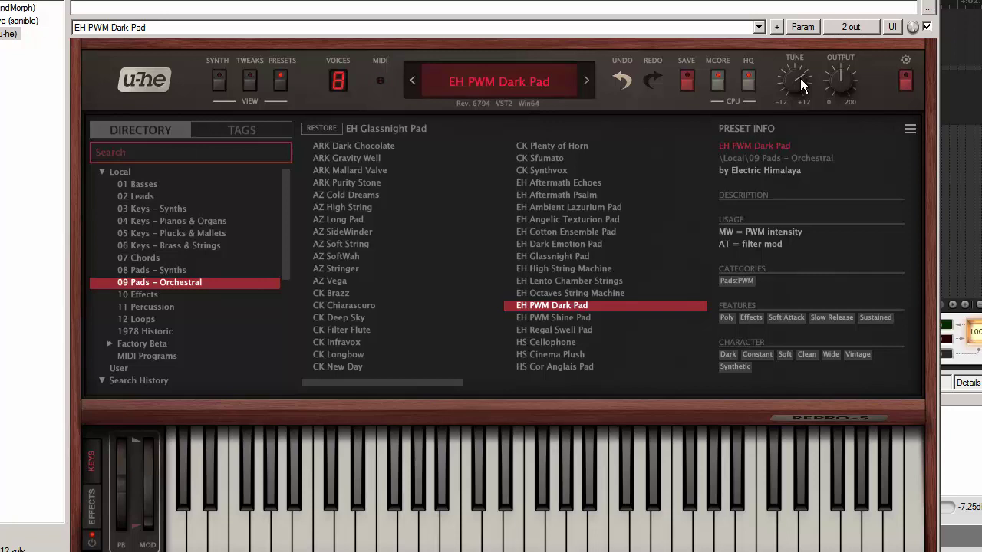
left_click_drag(800, 78, 800, 79)
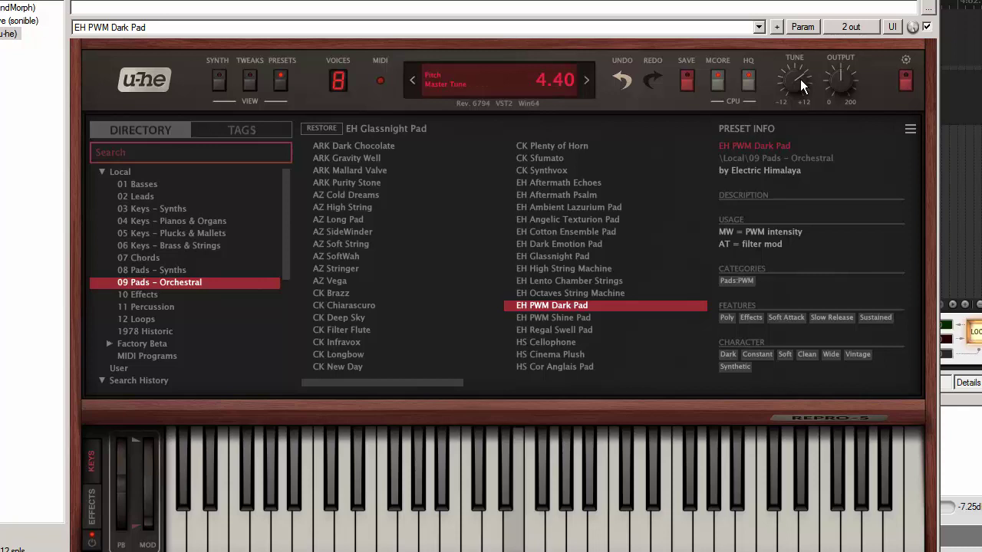
left_click_drag(800, 79, 801, 89)
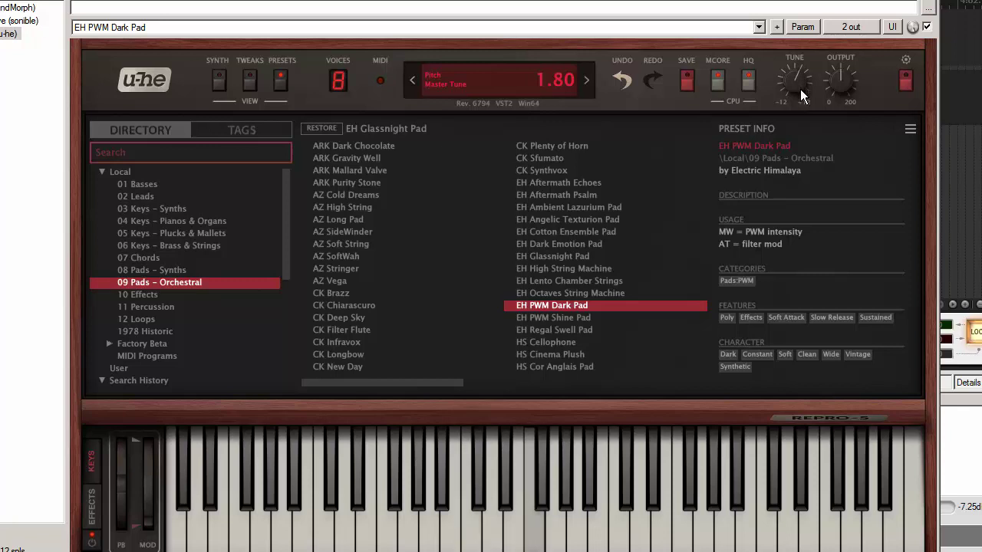
left_click_drag(800, 89, 800, 76)
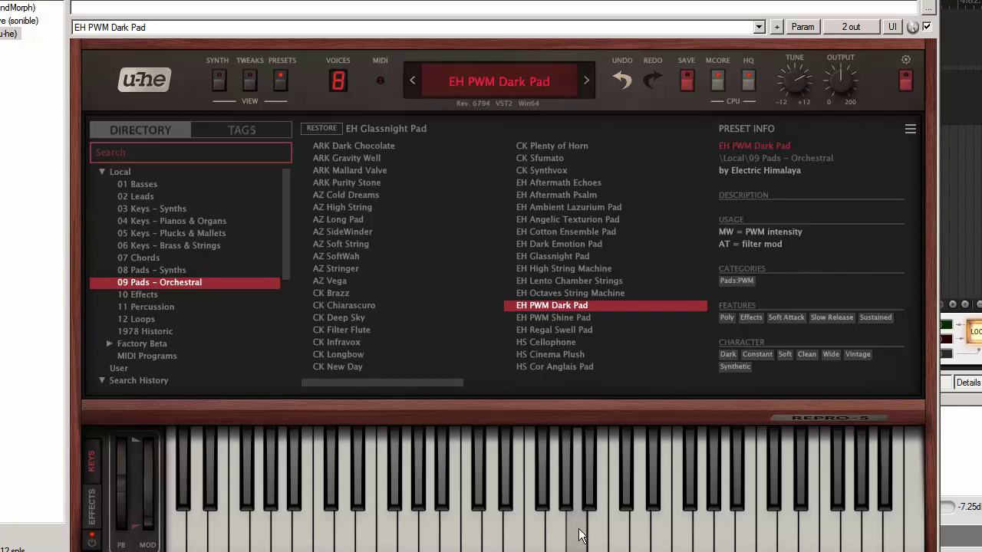
Step: Readjust Repro-5's master tune and load the CK Deep Sky preset
key("F2")
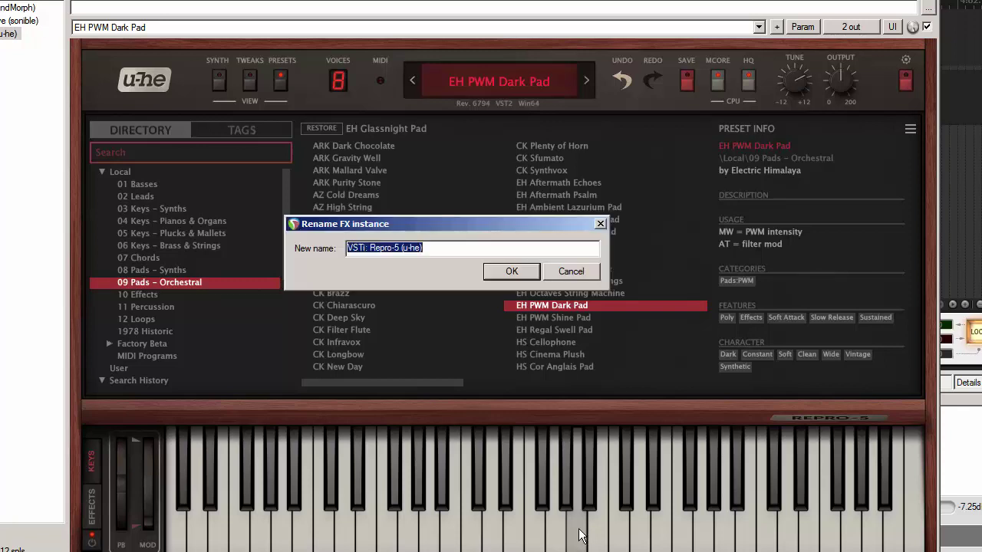
left_click(585, 276)
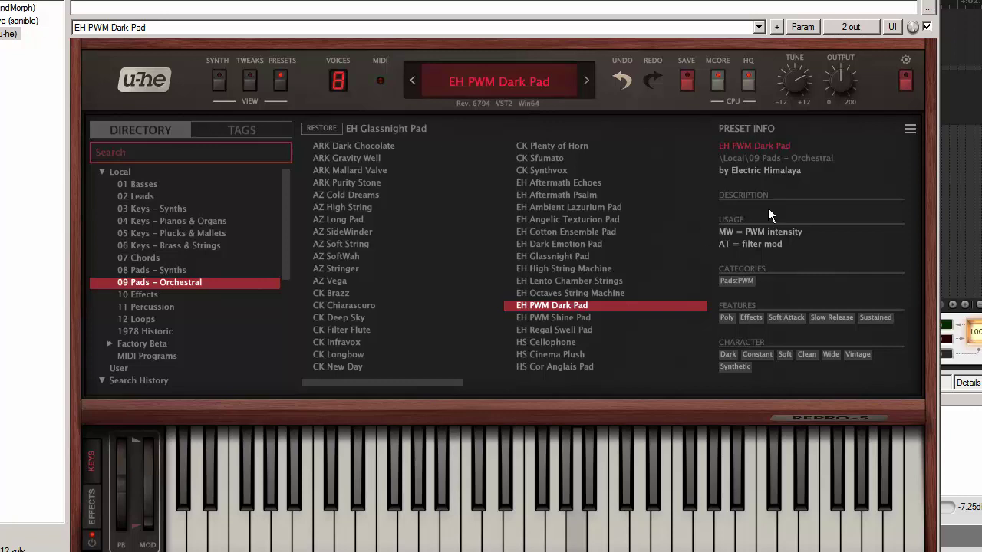
left_click_drag(787, 82, 789, 86)
left_click_drag(794, 80, 796, 71)
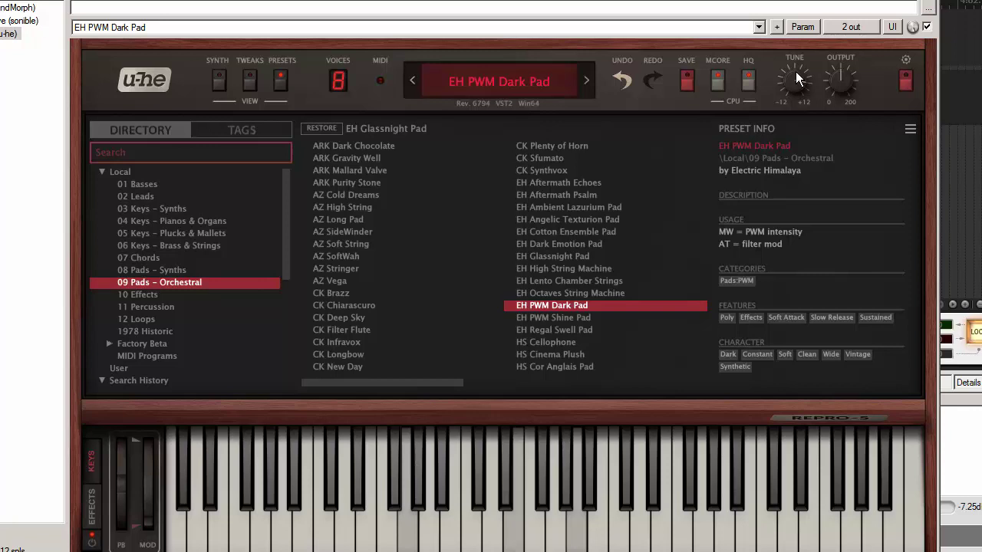
left_click(358, 317)
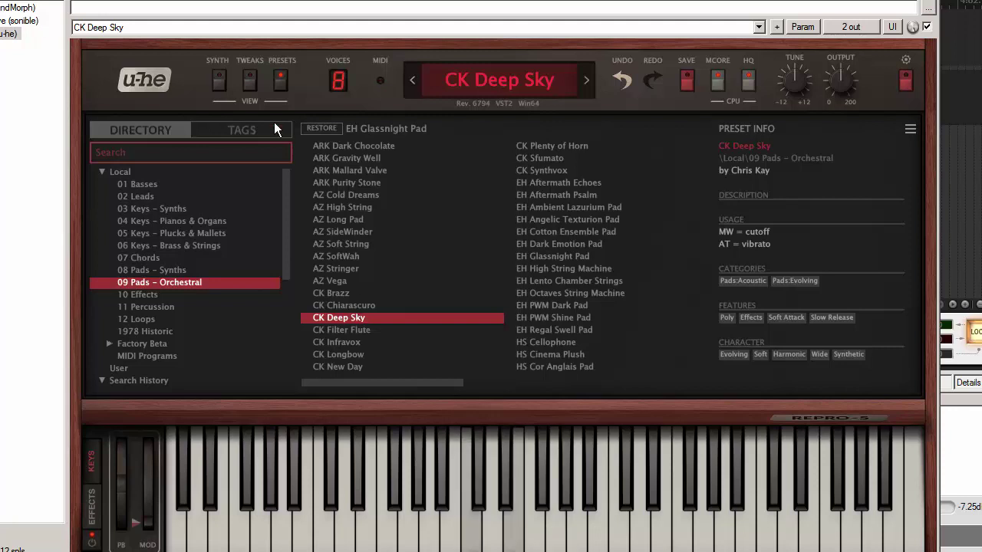
Step: Set the granulizer pitch of Dust's teal emitter to 12.10 and check it against the blue emitter's settings
left_click(22, 20)
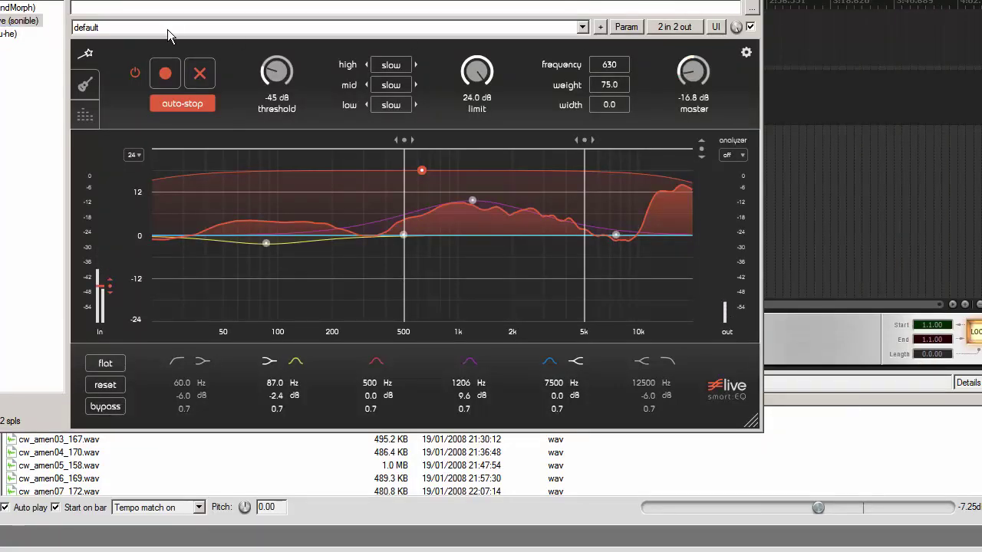
left_click(24, 8)
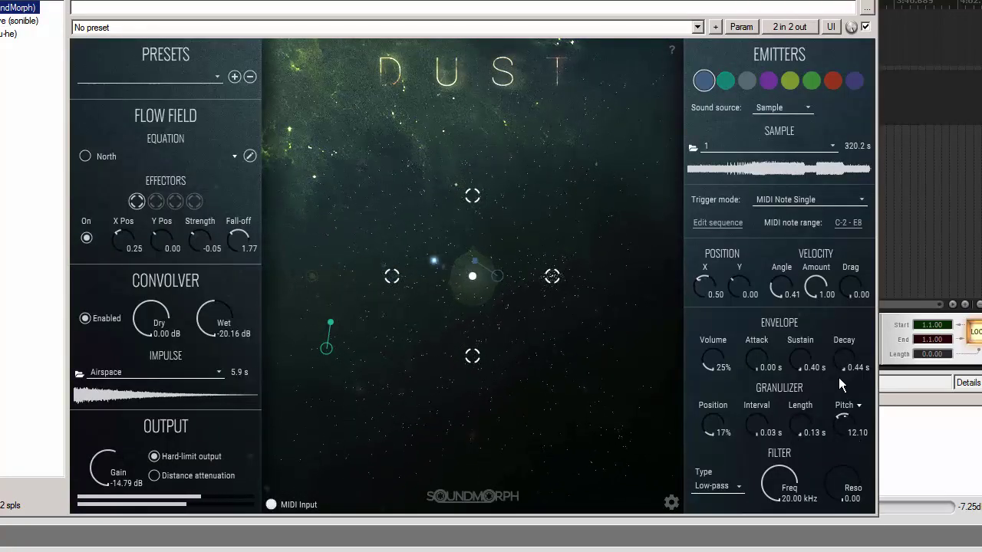
left_click(725, 79)
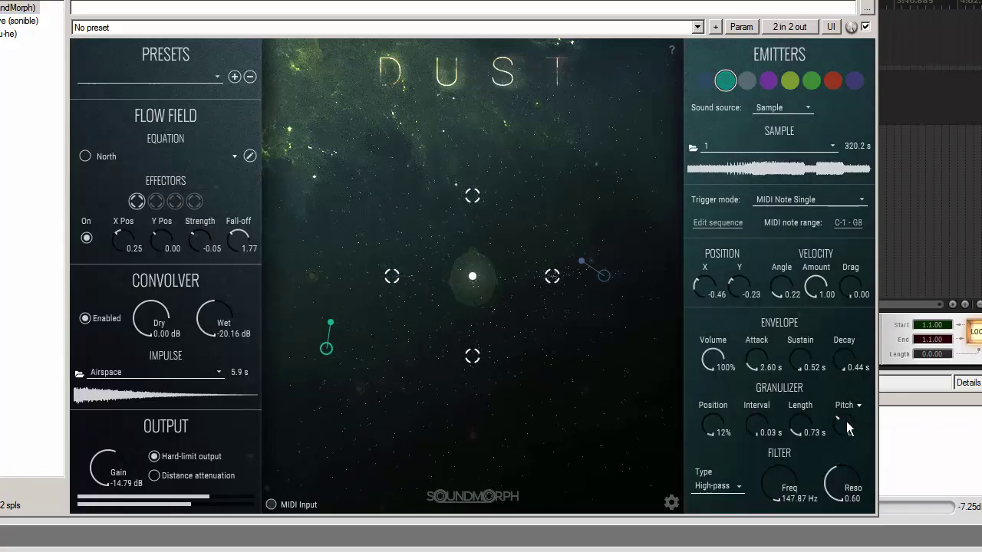
left_click_drag(846, 421, 853, 373)
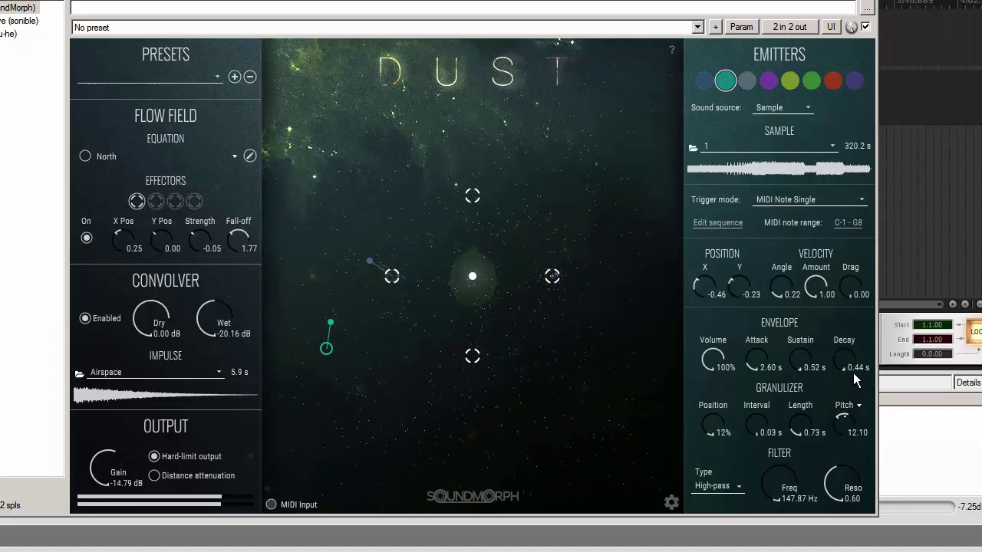
left_click(710, 87)
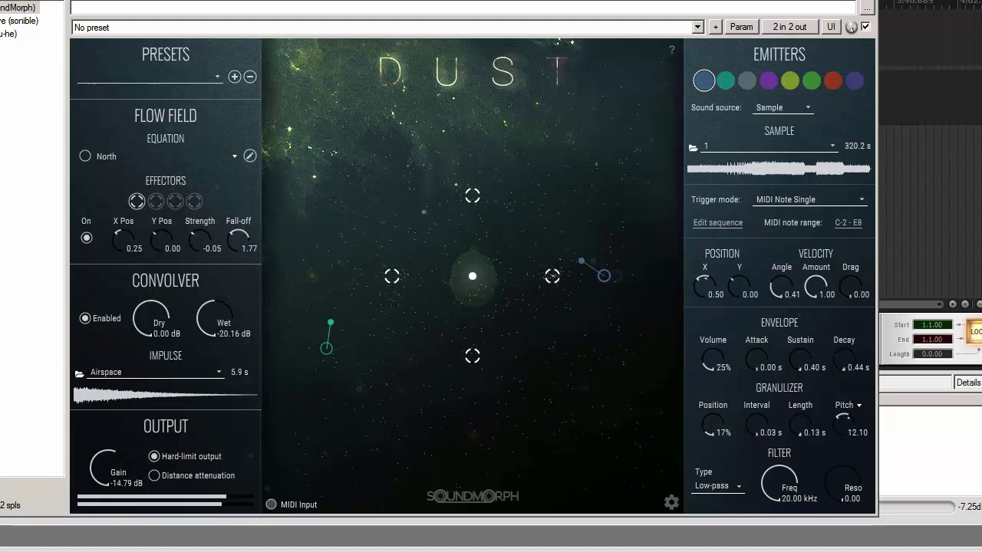
Step: Find Ghz Panpot 3 with the filter "panpo", add it to the Dust track and place it directly after Dust
key("Insert")
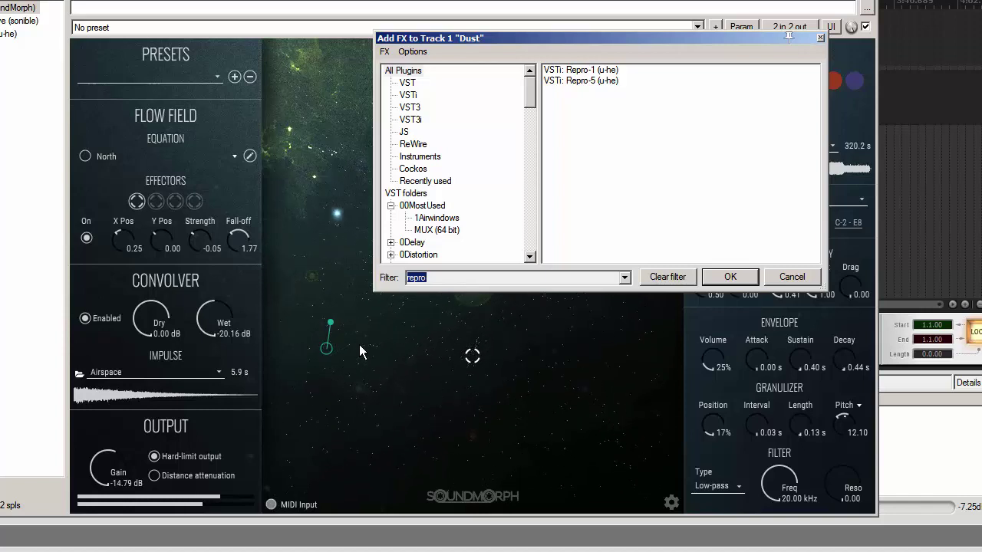
type("pa")
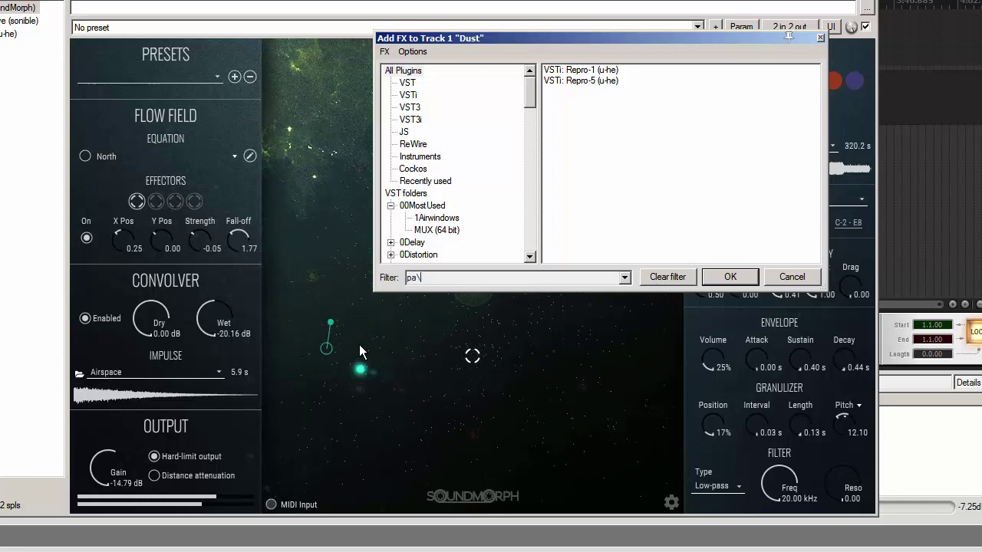
type("npo")
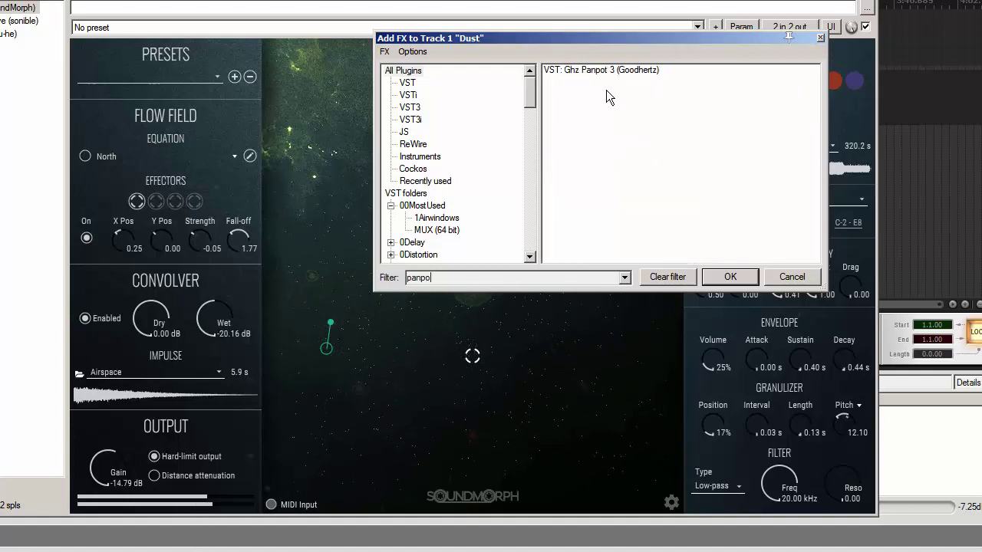
left_click(601, 74)
left_click(721, 281)
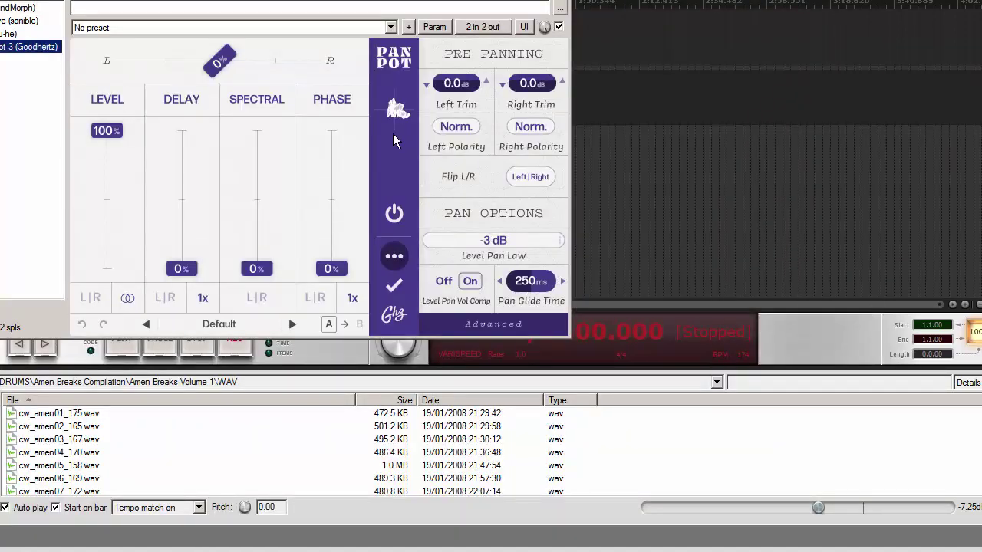
left_click_drag(31, 47, 23, 20)
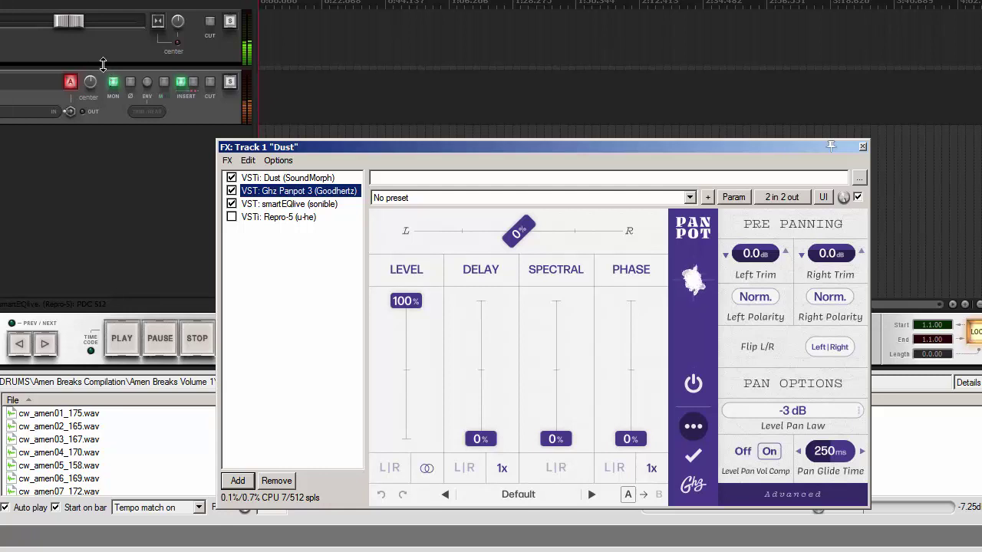
Step: With the track's level meter enlarged, invert Panpot's left polarity and set Spectral to 19% and Phase to 45%
left_click_drag(108, 63, 108, 111)
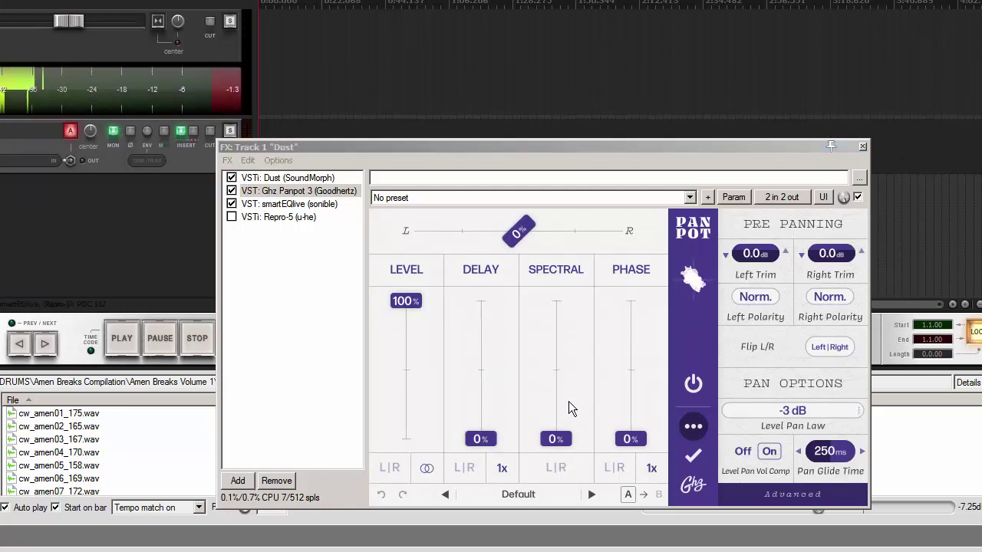
left_click_drag(564, 437, 572, 330)
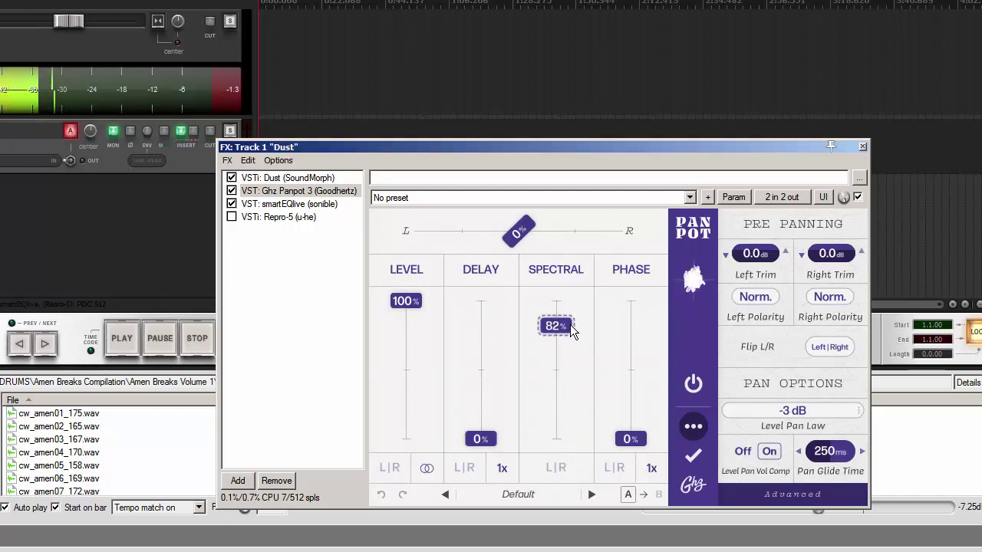
left_click_drag(636, 441, 636, 368)
left_click(764, 299)
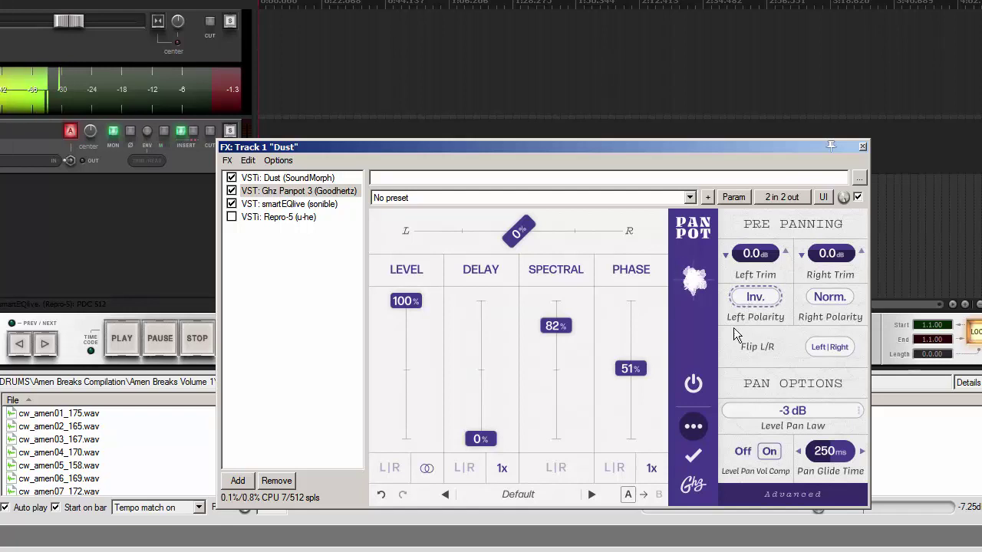
mouse_move(636, 373)
left_mouse_down()
mouse_move(636, 325)
mouse_move(637, 412)
mouse_move(634, 382)
left_mouse_up()
left_click_drag(566, 324, 554, 416)
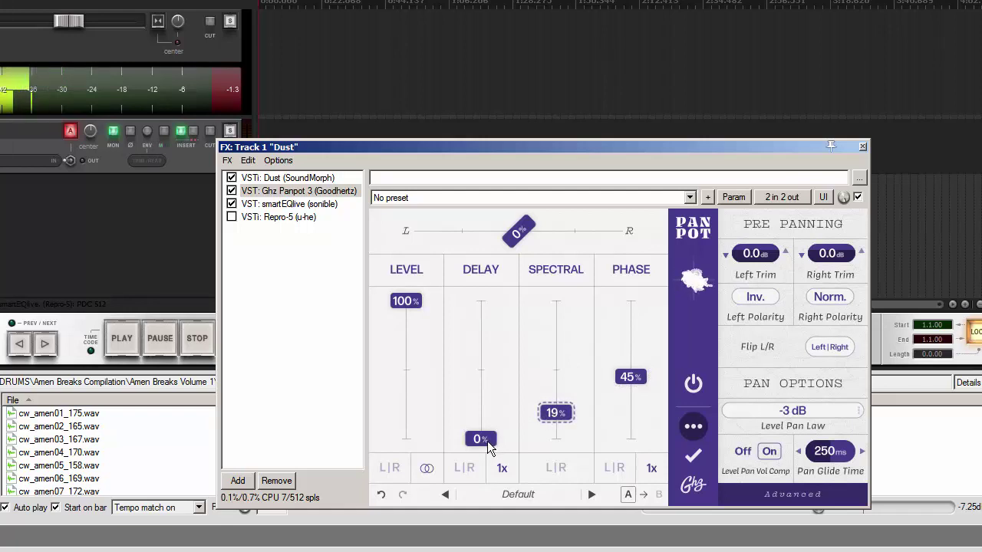
Step: Try some delay in Panpot, reset it to 0% and set the right trim to 2.0 dB
left_click_drag(485, 439, 490, 404)
left_click_drag(485, 444, 485, 465)
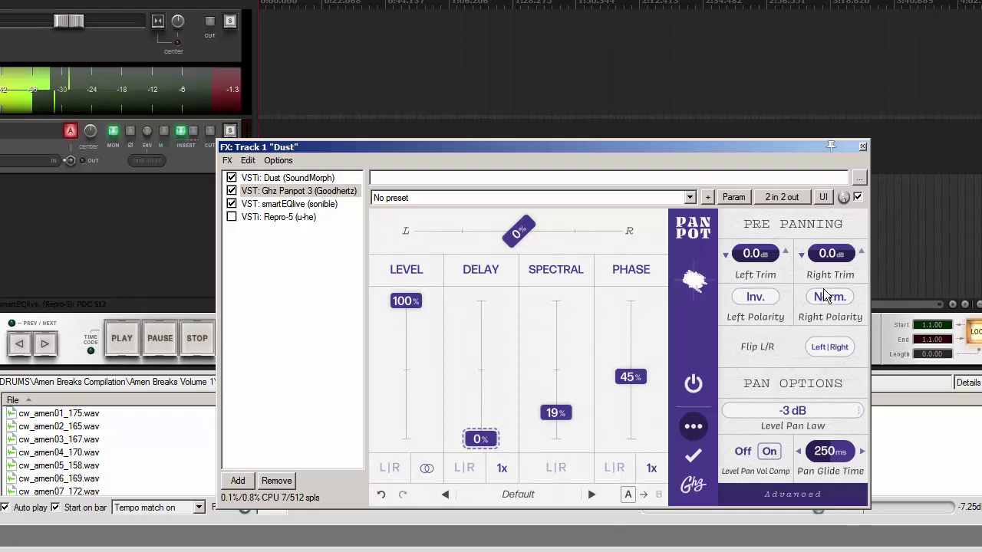
left_click_drag(857, 253, 857, 243)
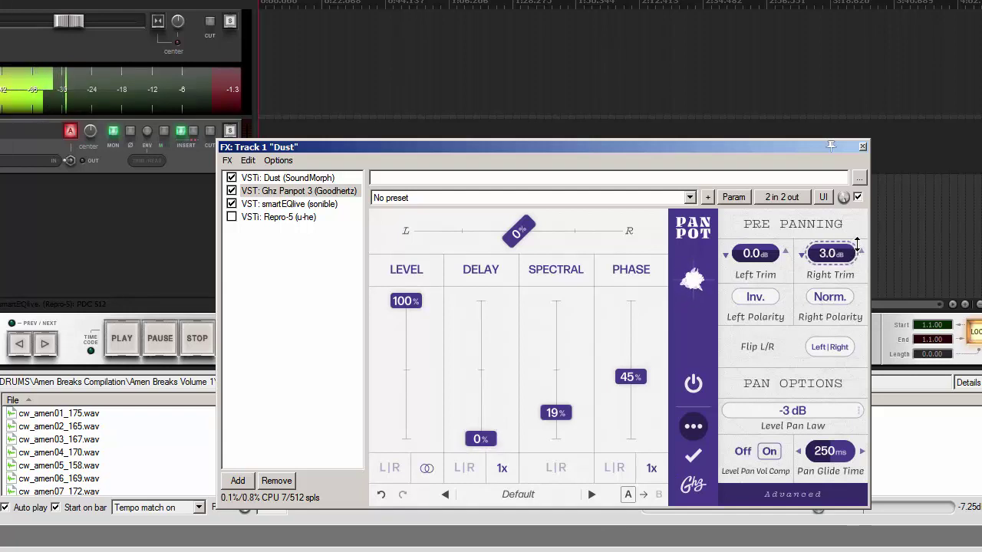
left_click_drag(857, 244, 857, 246)
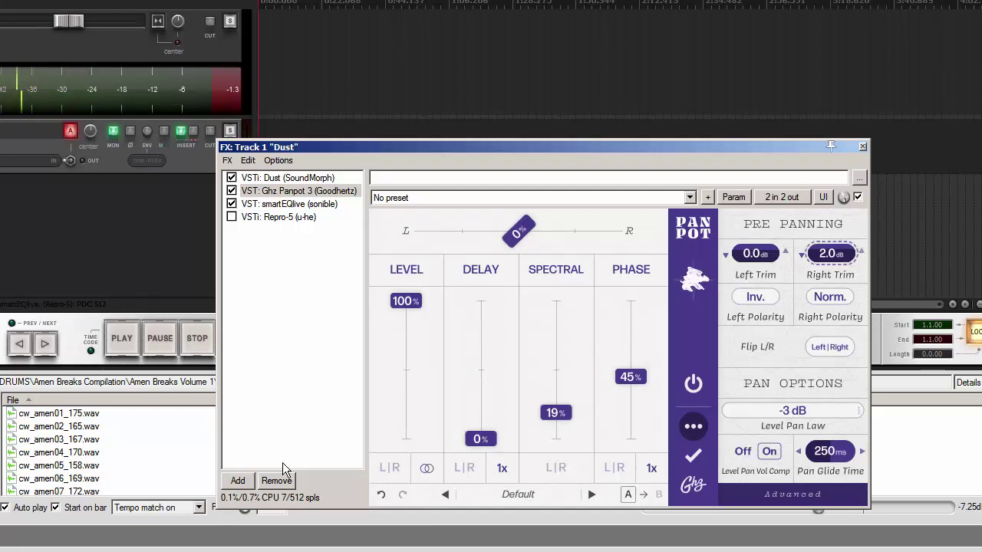
Step: Find the VST version of MSED (Voxengo) with the filter "msed" and add it to the Dust track
left_click(238, 481)
type("msed")
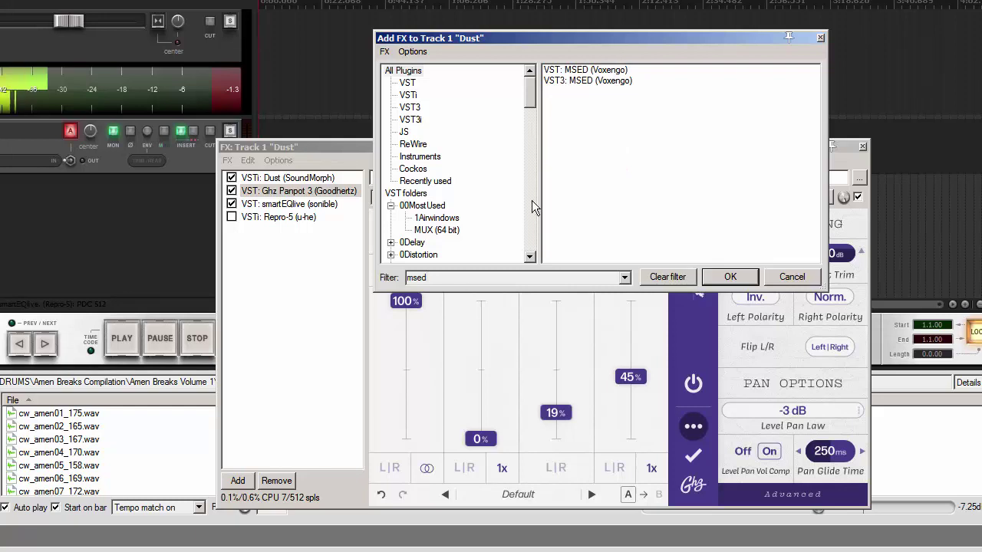
left_click(591, 71)
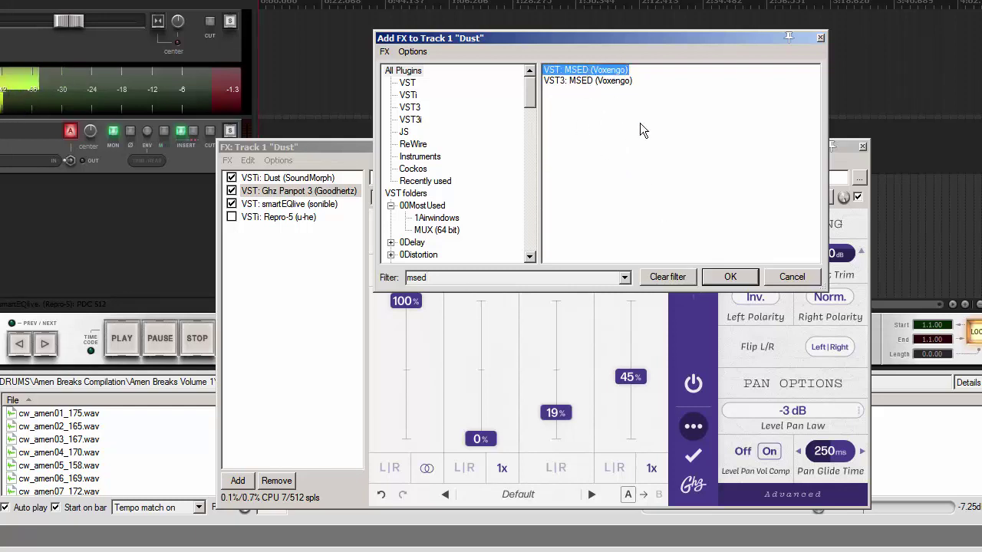
left_click(724, 276)
Step: Set MSED's side gain to 7.0 and move it between Panpot 3 and smartEQlive in the effects chain
left_click_drag(536, 303, 537, 303)
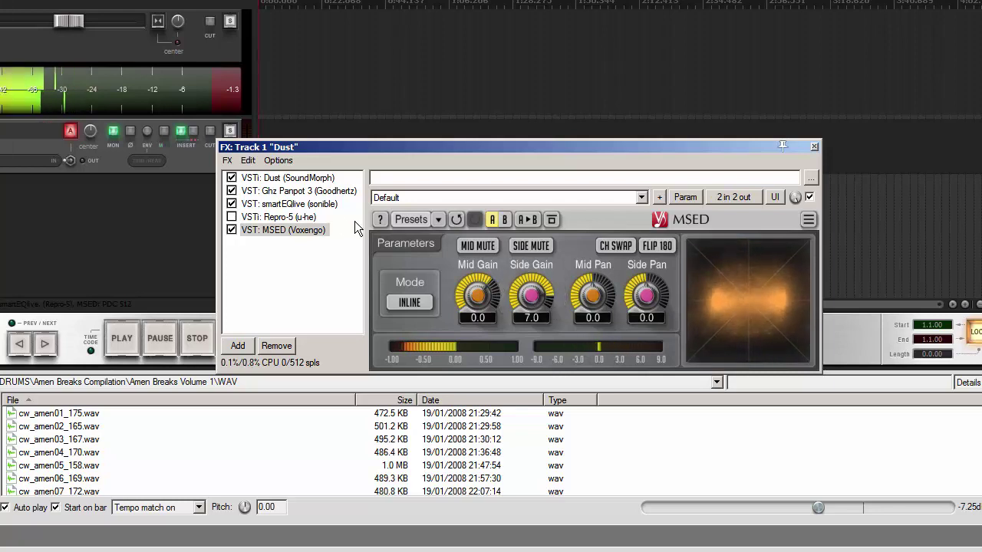
left_click_drag(267, 211, 268, 204)
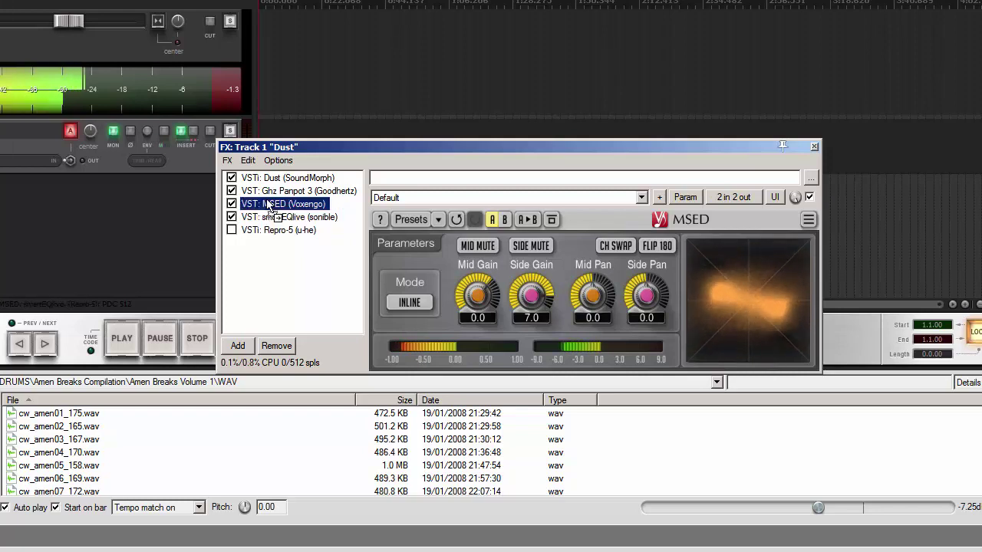
Step: Re-enable Repro-5 and load the 15–22 second impulse P_SP_DSI_Dark_Spatial_Impulses_095 into Dust's convolver
left_click(231, 235)
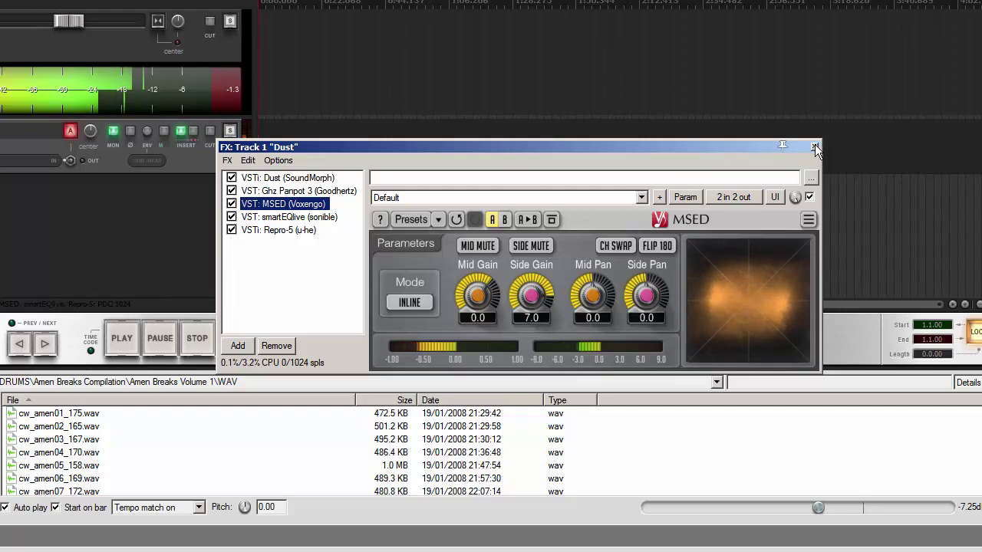
left_click(300, 179)
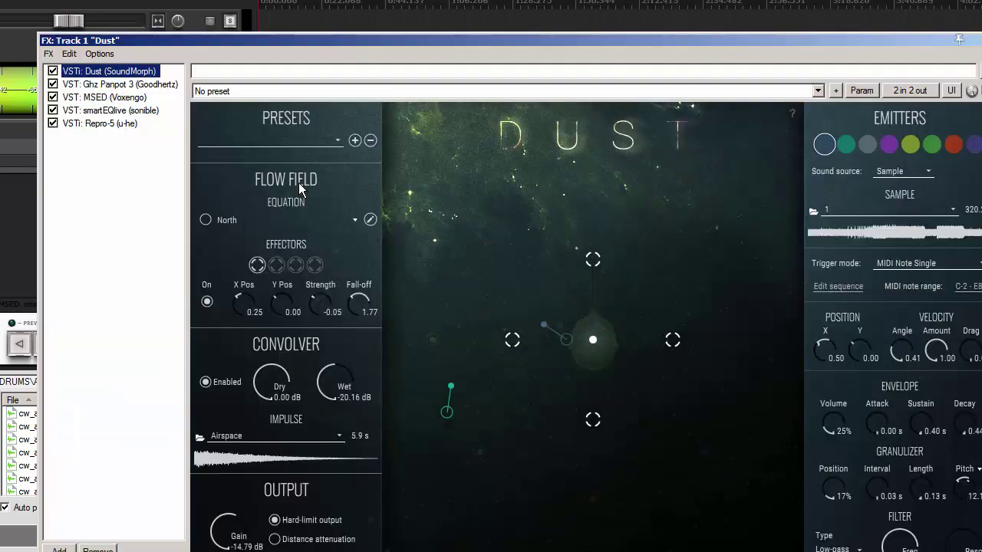
left_click(340, 435)
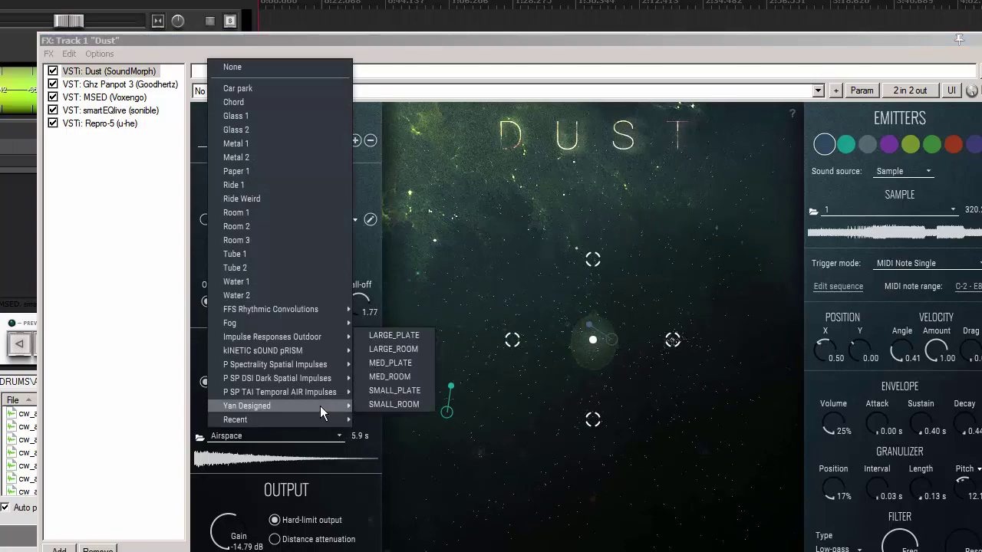
mouse_move(321, 365)
mouse_move(321, 341)
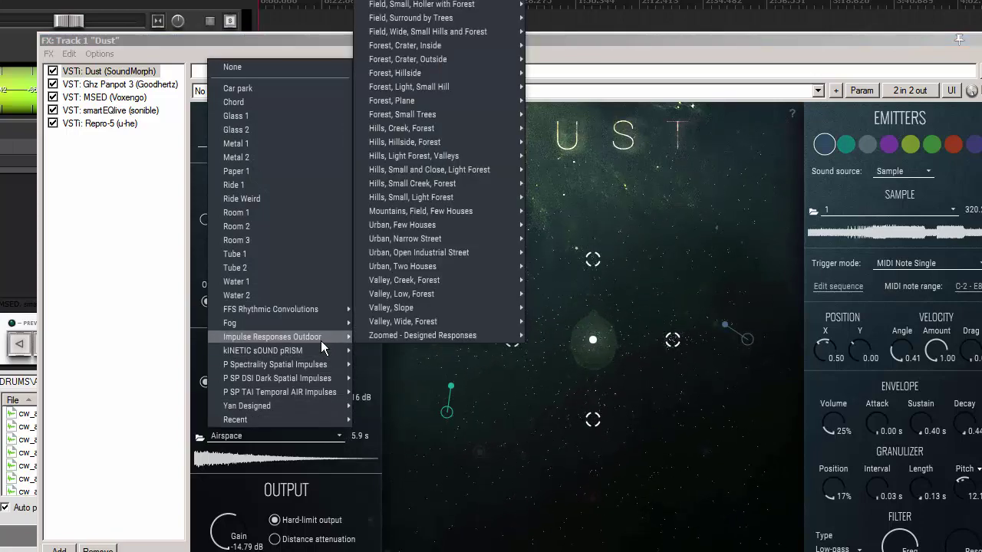
mouse_move(394, 352)
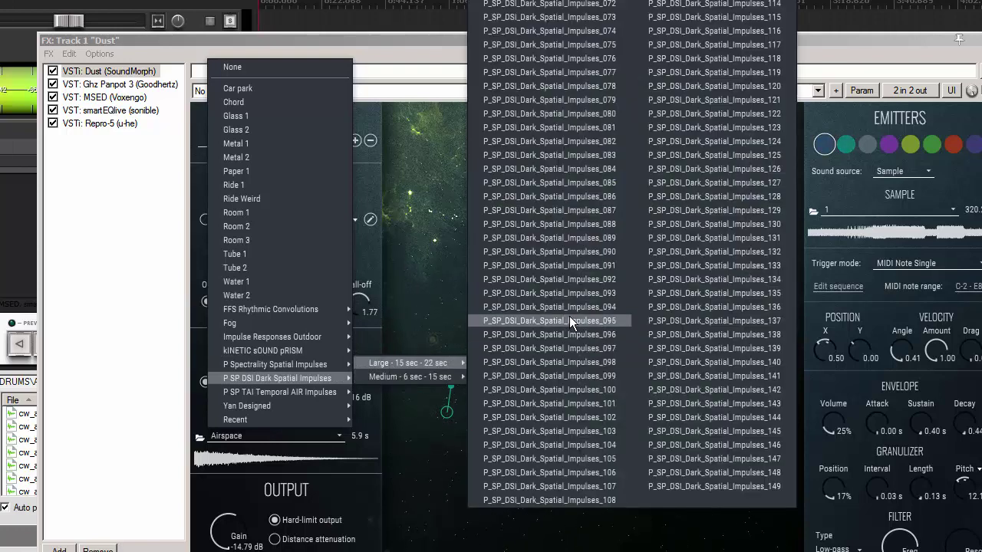
left_click(570, 321)
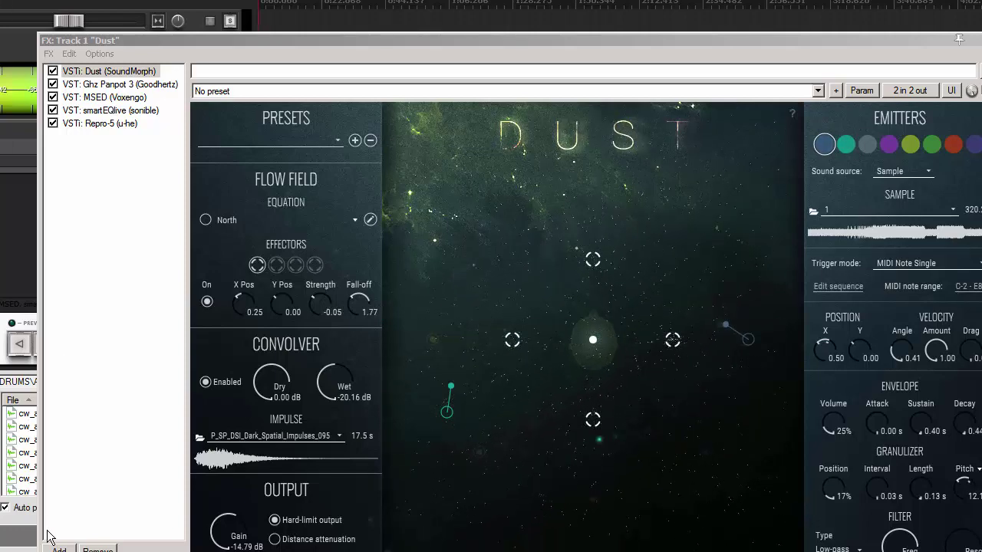
Step: Find Seventh Heaven Professional (LiquidSonics) with the filter "seven" and add it to the Dust track
double_click(127, 366)
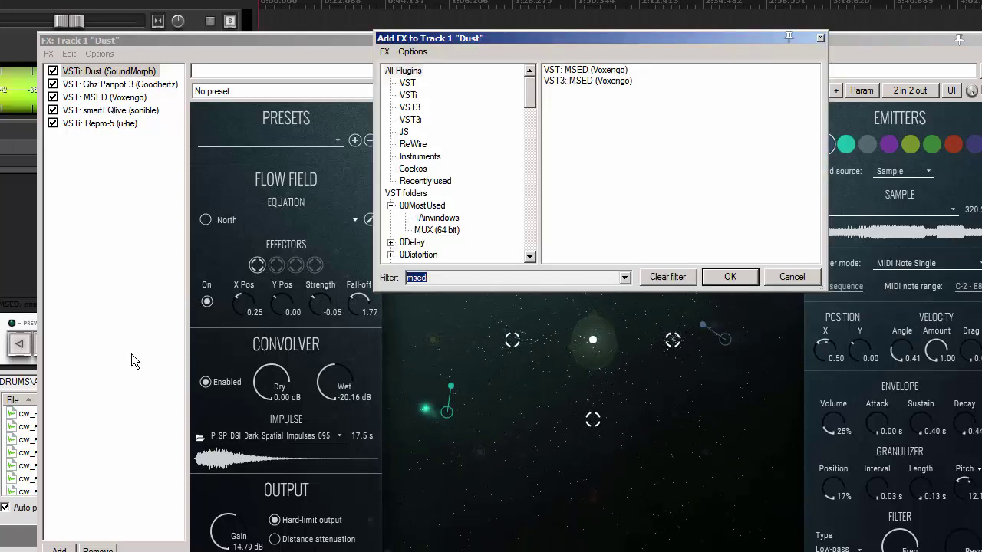
type("seven")
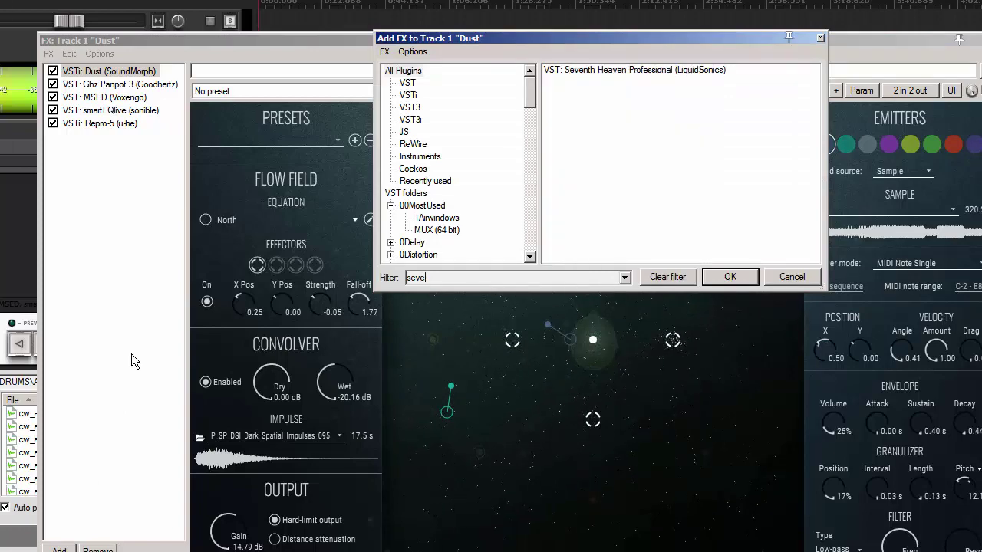
left_click(702, 70)
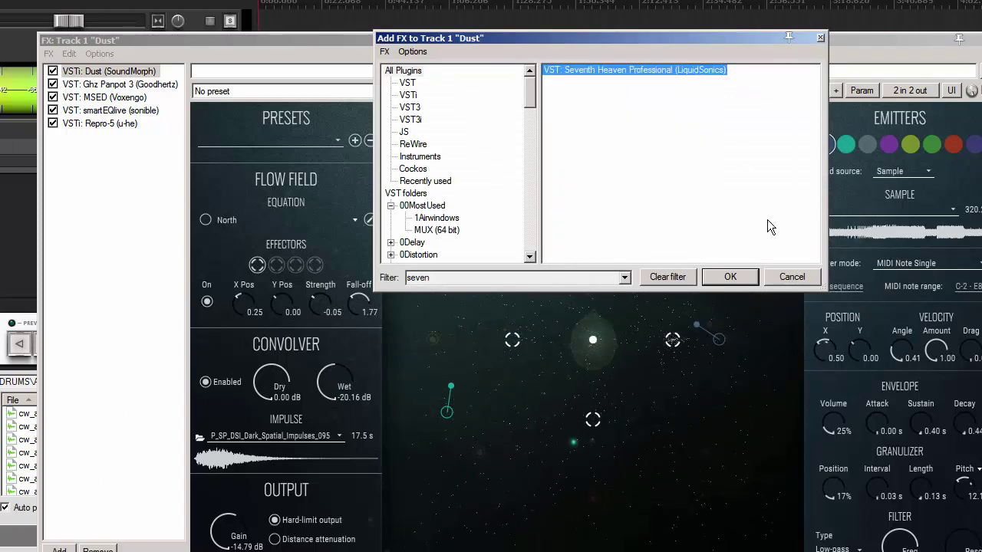
left_click(731, 279)
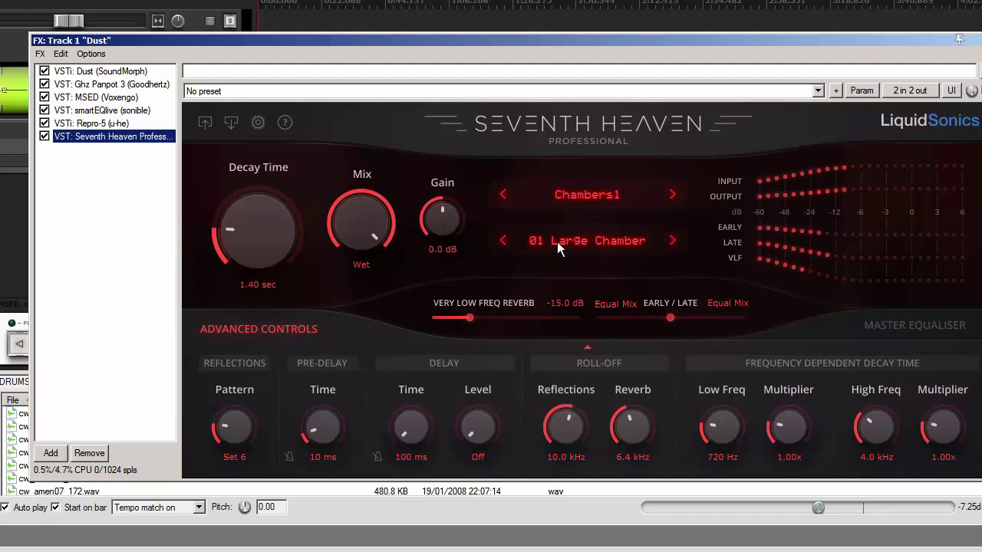
Step: Choose the 01 Large Hall preset from Halls1 in Seventh Heaven and set its early/late balance to -13.1 dB / Max Late
left_click(566, 195)
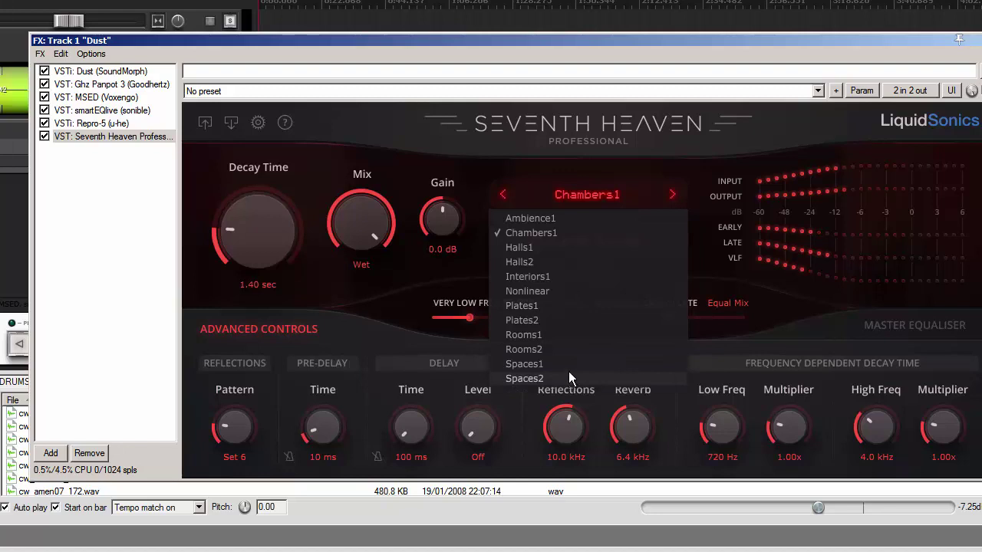
left_click(568, 261)
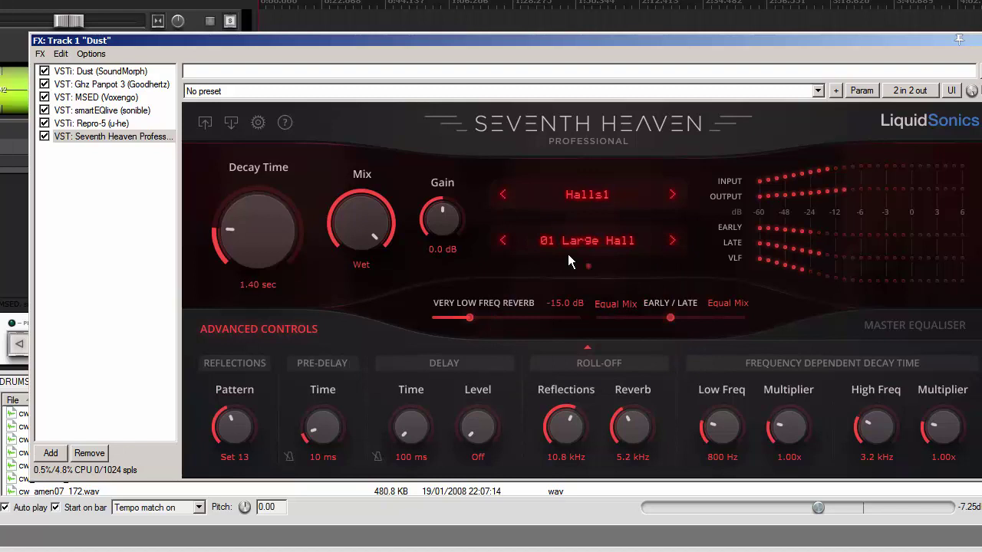
left_click_drag(671, 318, 695, 318)
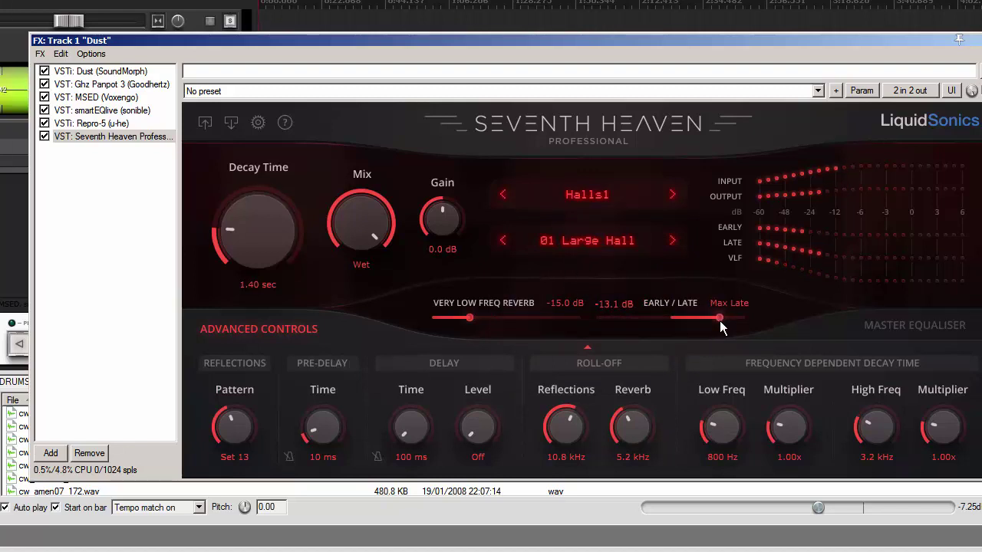
Step: Set the reverb's mix to 0 / -3.4 dB and decay time to 5.80 sec, with a 6.2 dB master equaliser high boost at 4.18 kHz
left_click_drag(337, 211, 355, 256)
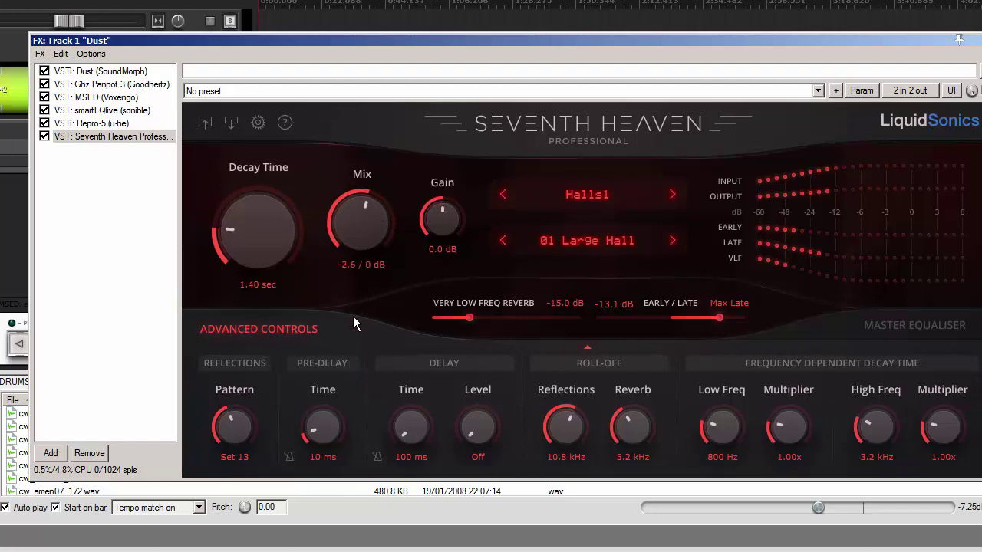
left_click_drag(354, 318, 351, 332)
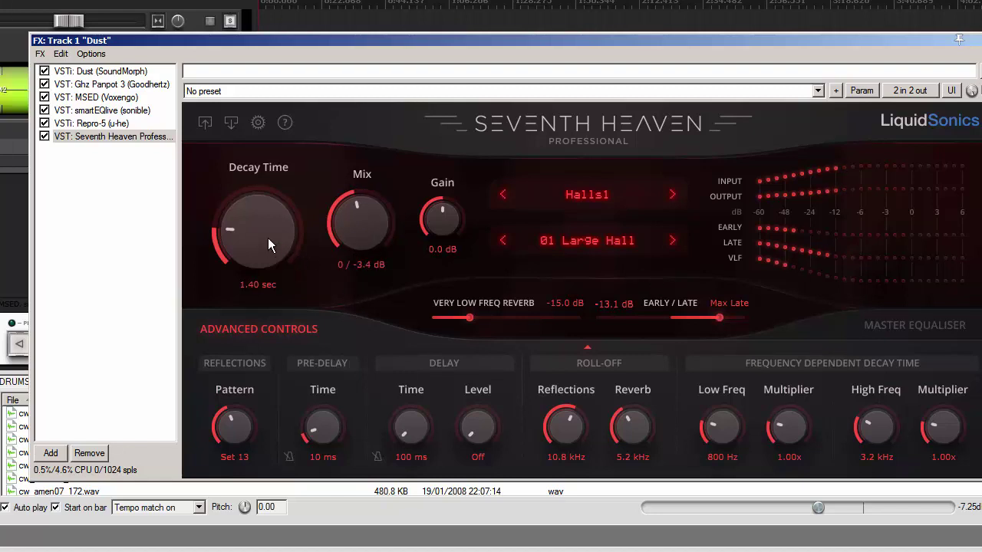
left_click_drag(267, 245, 279, 157)
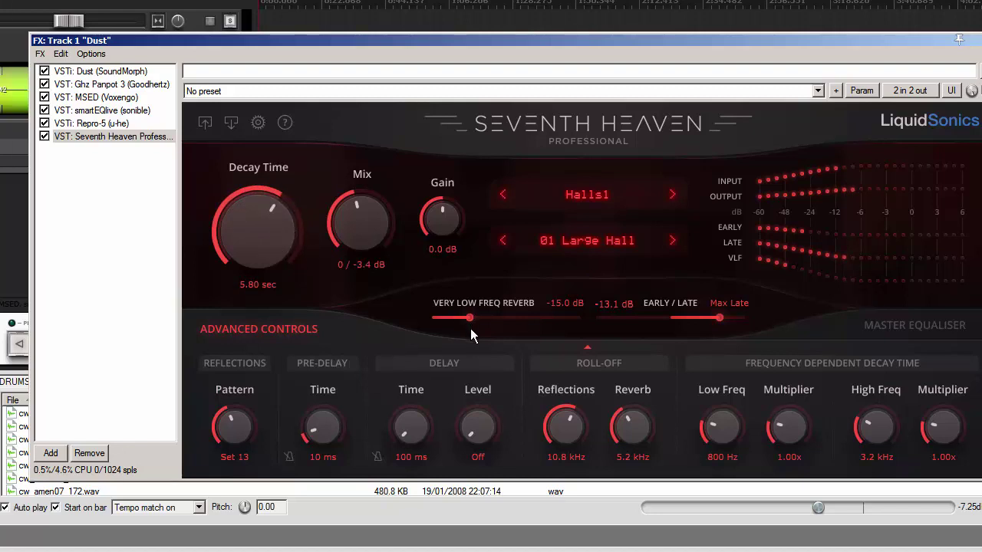
left_click(887, 330)
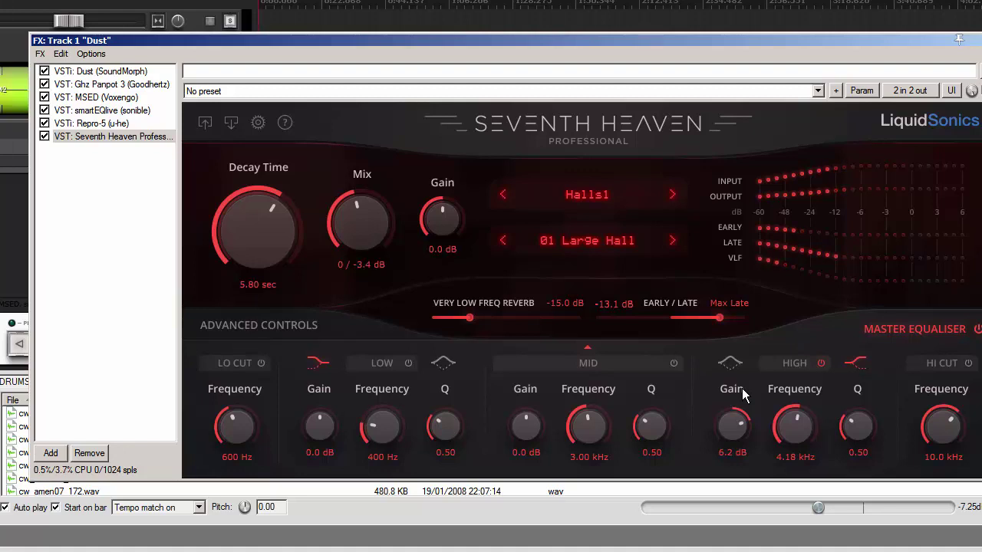
Step: Try the orchestral pad preset AZ Vega in Repro-5, and load AZ Long Pad instead
left_click(90, 125)
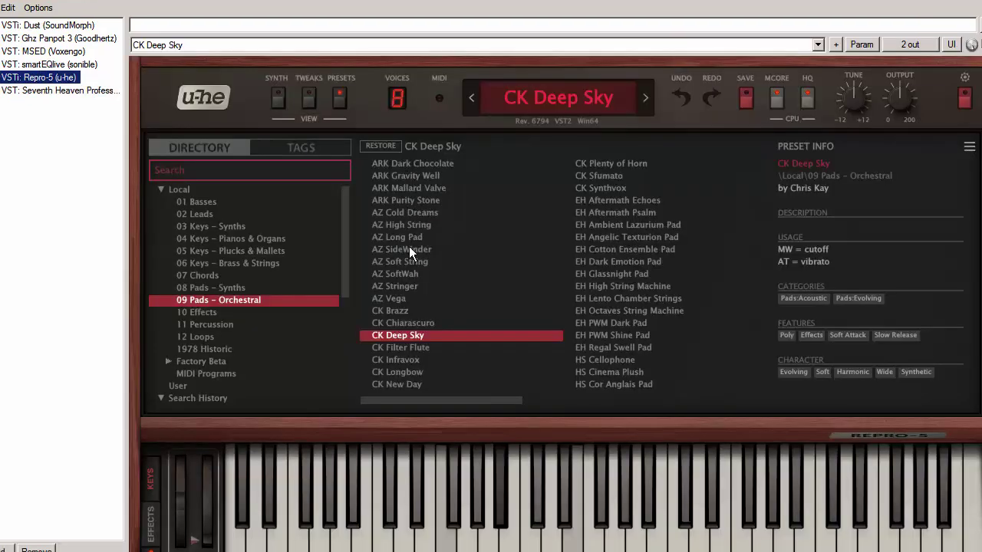
left_click(402, 299)
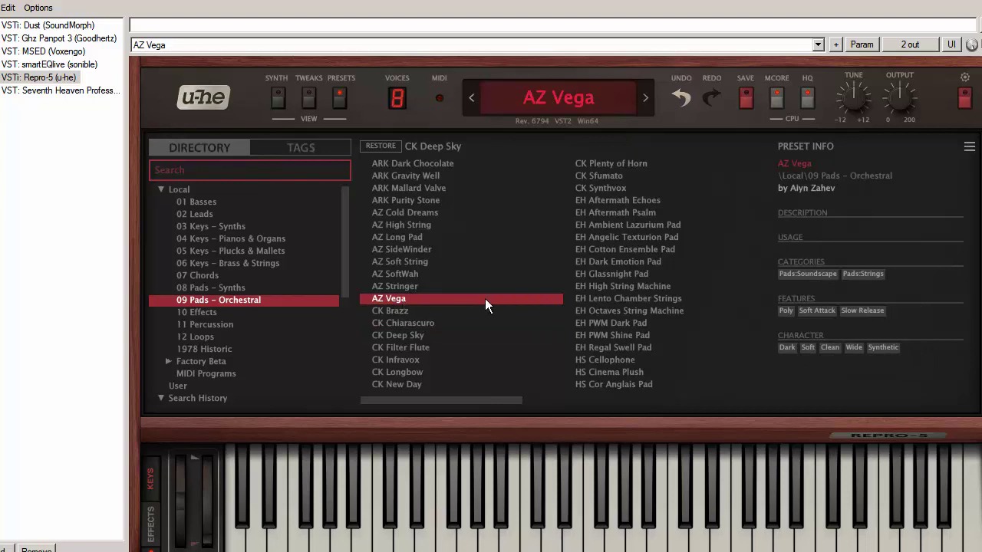
left_click(405, 243)
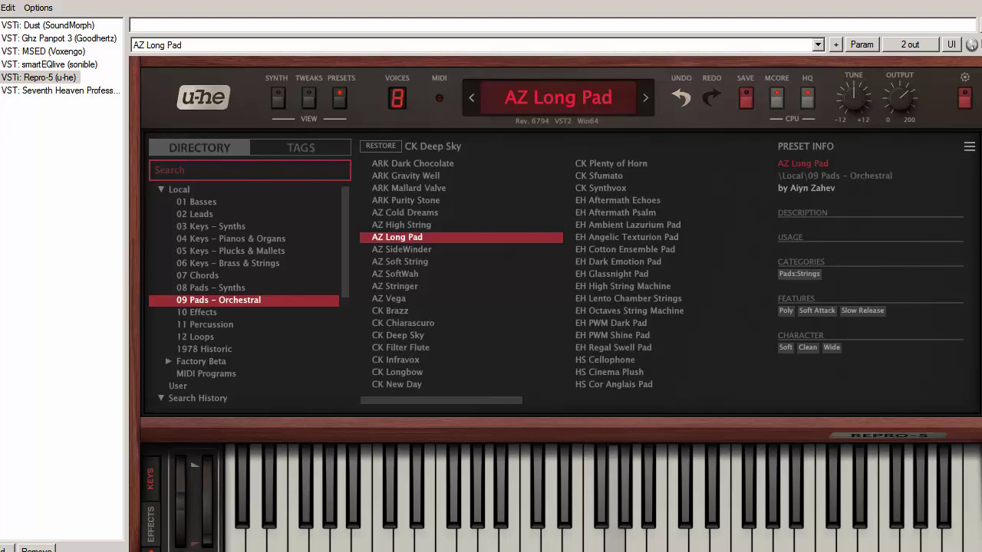
Step: In smartEQlive, cut the low band to -10.5 dB at 85.9 Hz and set the 1206 Hz band's gain to 5.2 dB
left_click(60, 66)
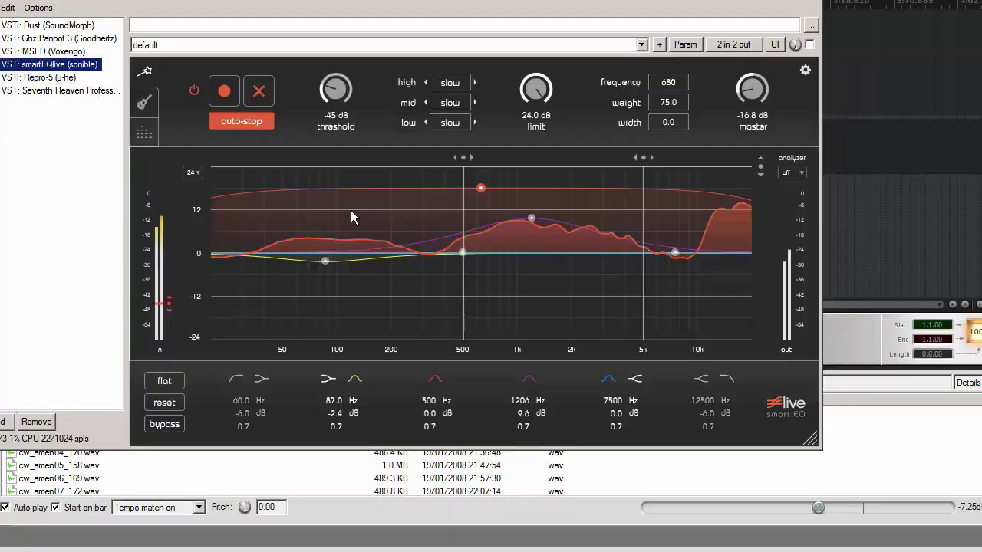
left_click_drag(325, 260, 324, 291)
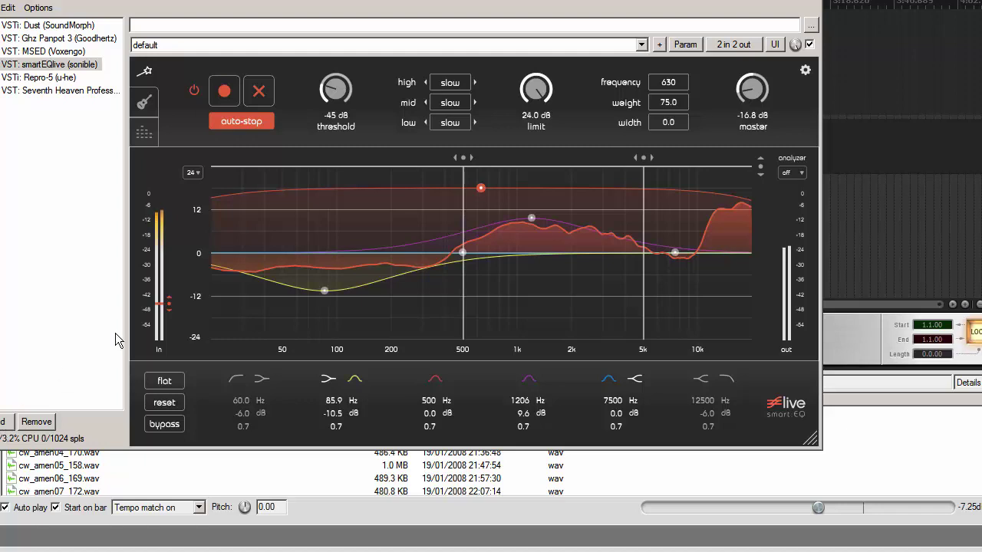
left_click_drag(531, 218, 531, 234)
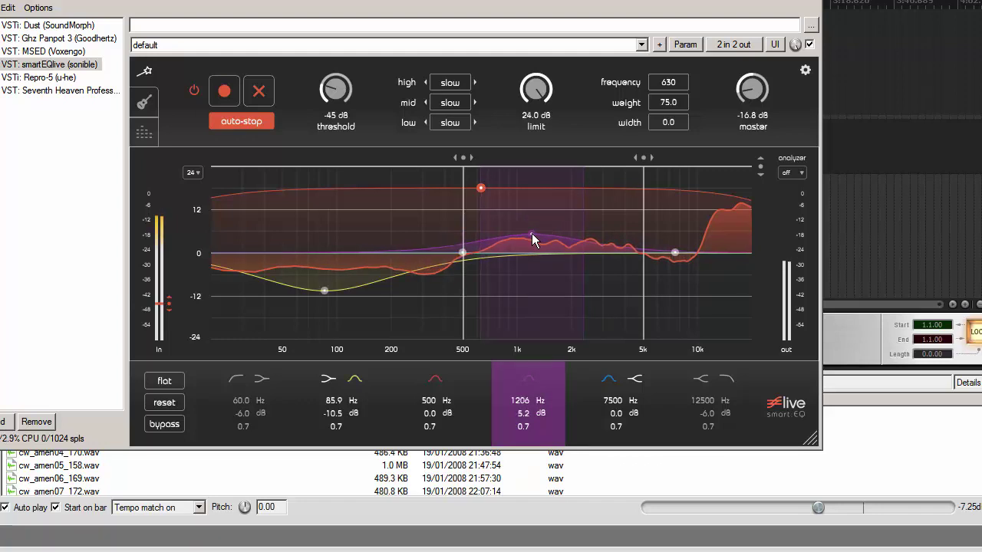